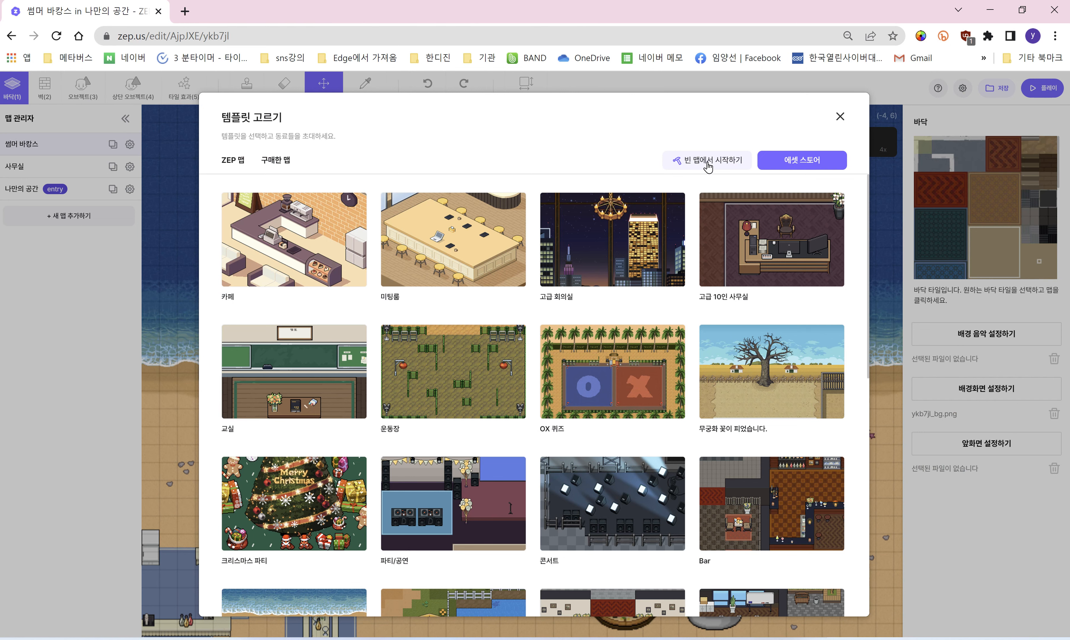
# Step: Start the new ZEP map from 빈 맵에서 시작하기, then open a new Chrome tab
pyautogui.click(708, 160)
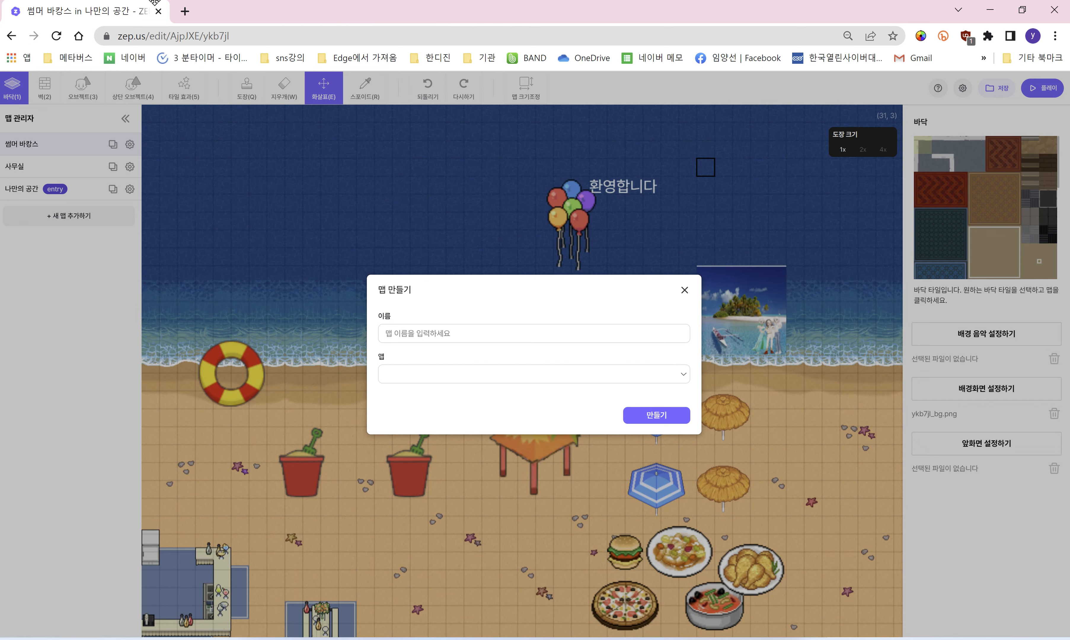
pyautogui.click(190, 16)
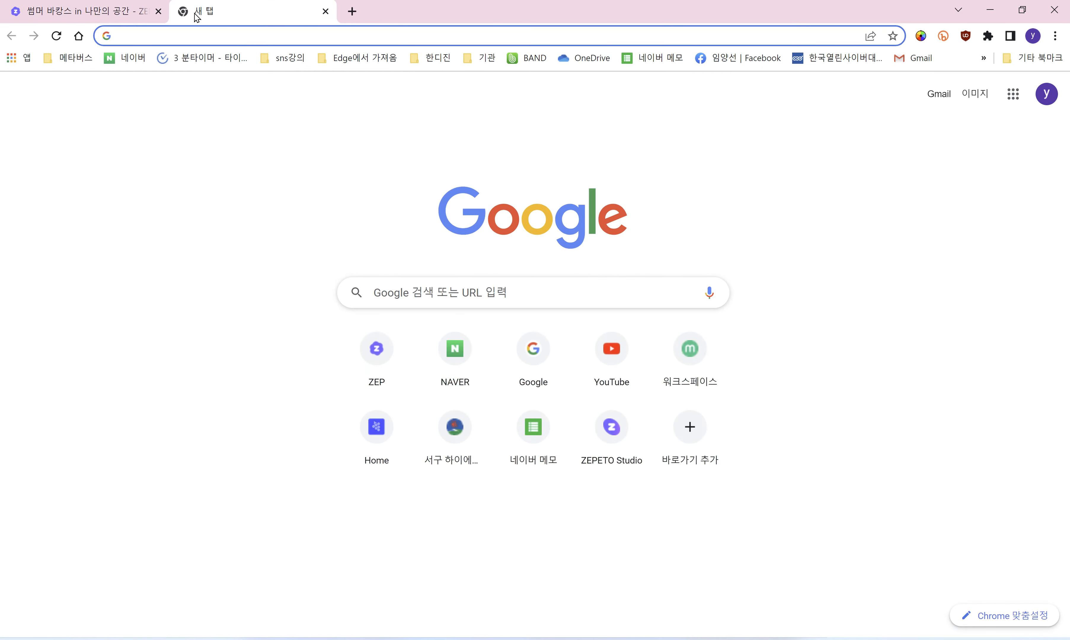
# Step: Search Google for 미리캔버스 and open the 디자인 플랫폼 미리캔버스 result
pyautogui.click(406, 289)
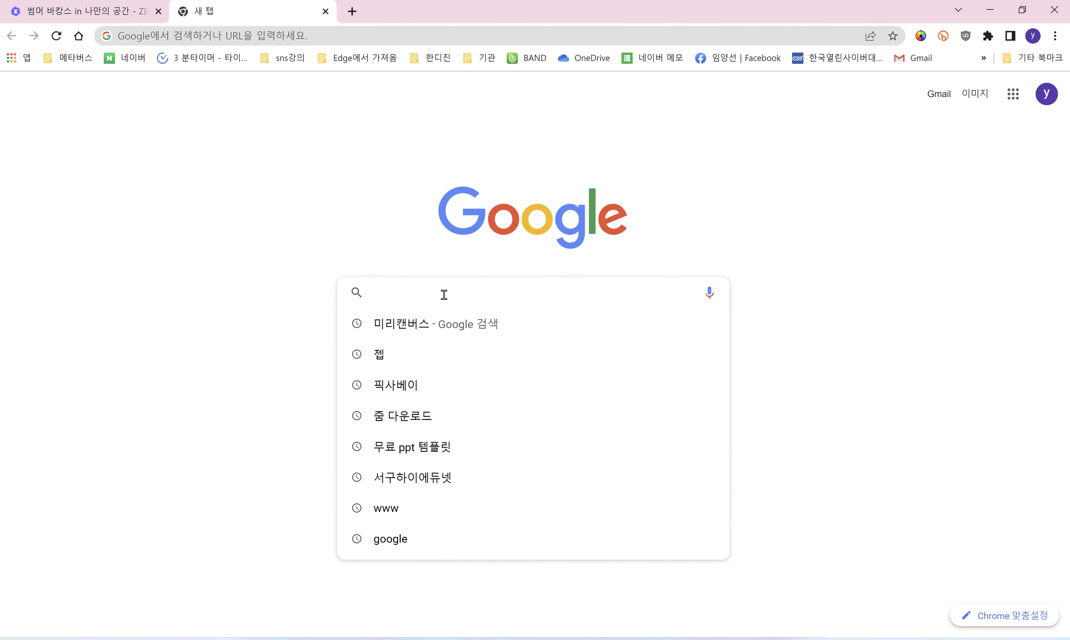
pyautogui.click(431, 333)
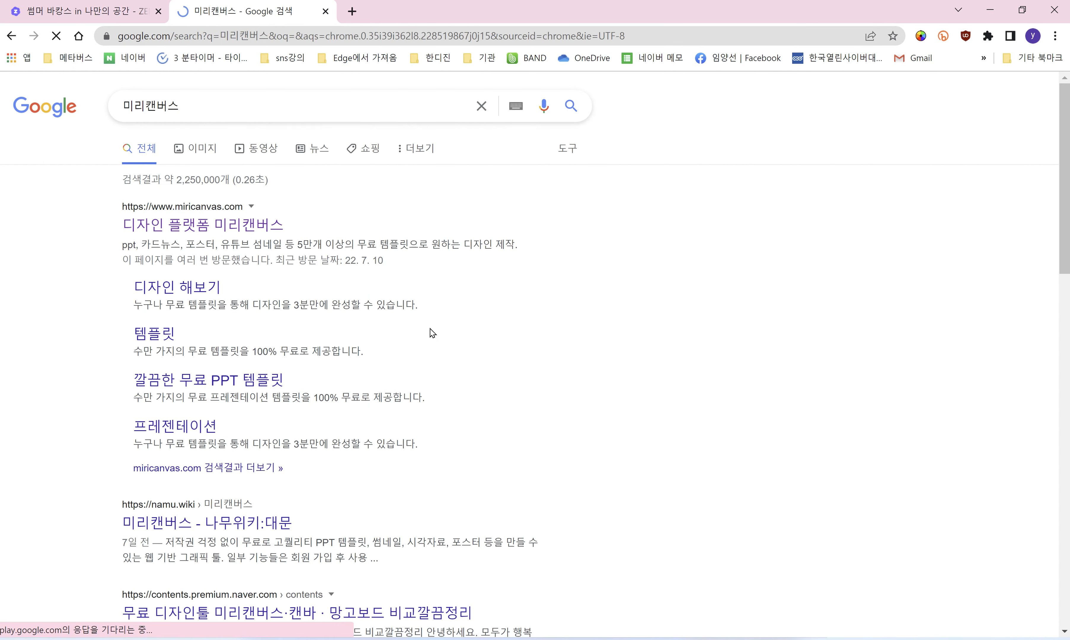
pyautogui.click(192, 229)
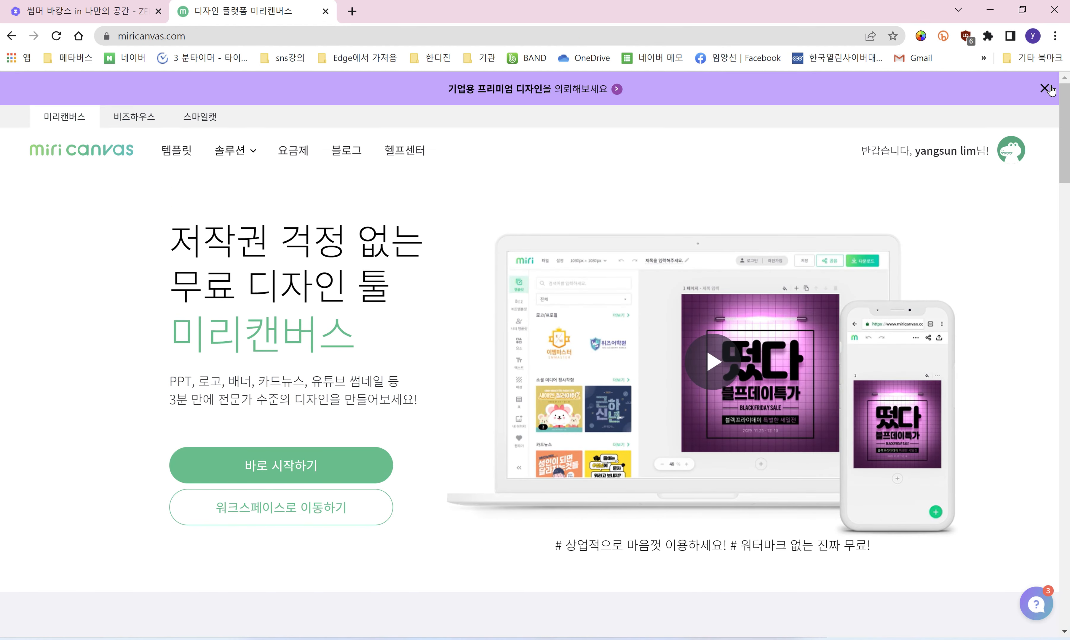
# Step: Dismiss the promo banner and log out of MiriCanvas
pyautogui.click(1045, 89)
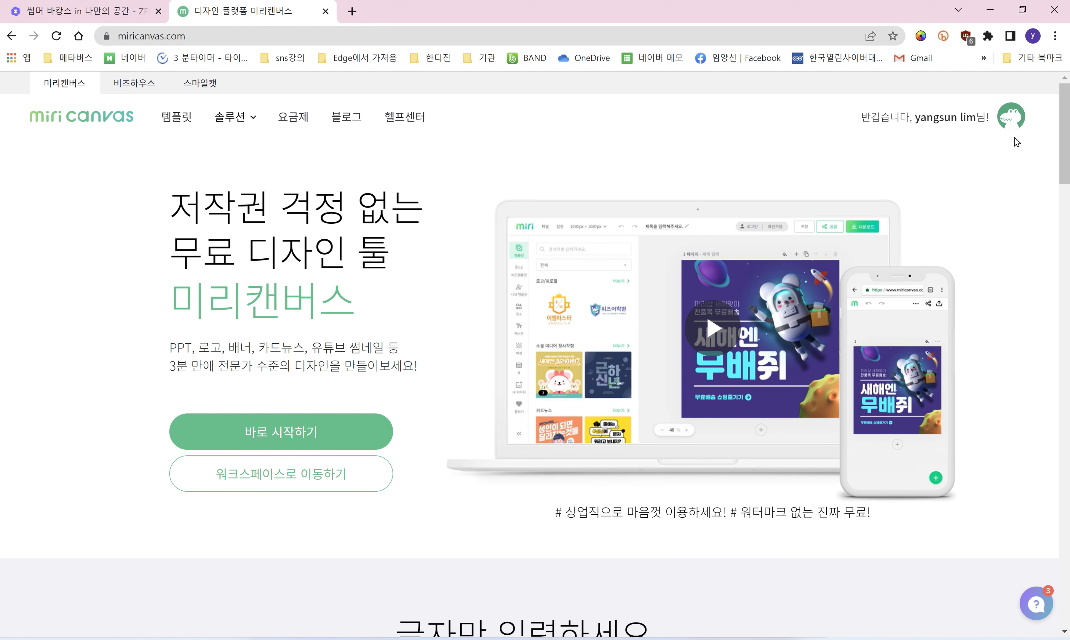
pyautogui.click(965, 125)
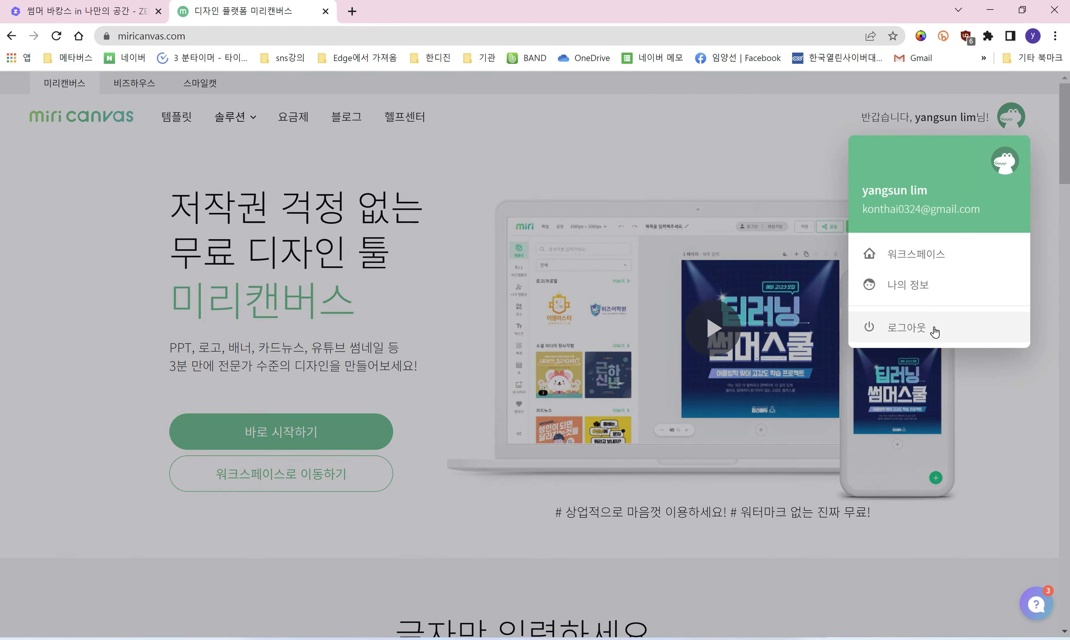
pyautogui.click(934, 329)
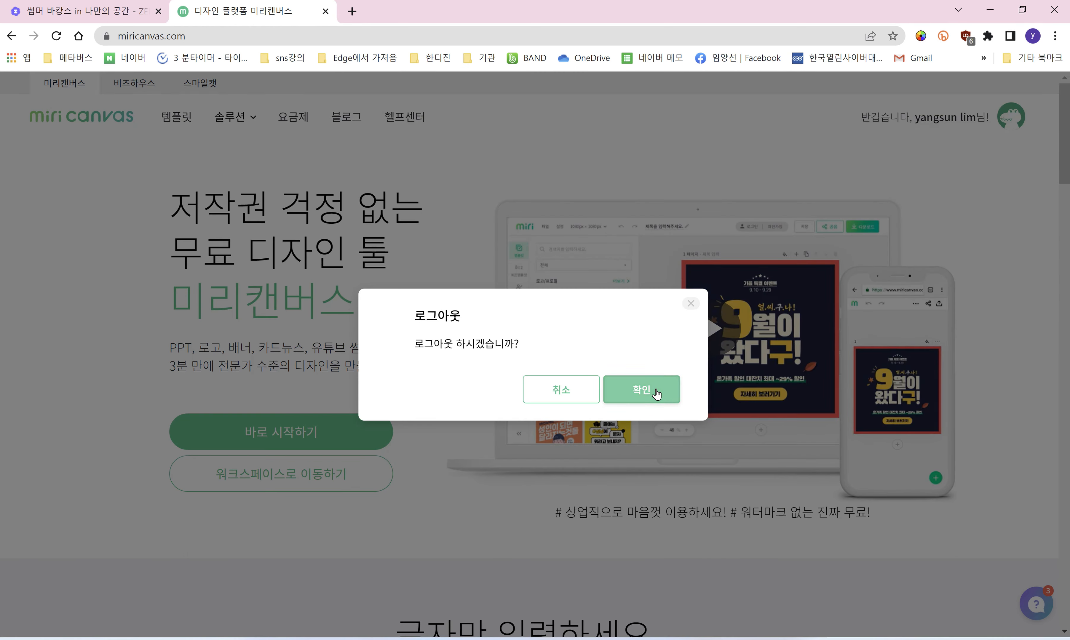
pyautogui.click(656, 393)
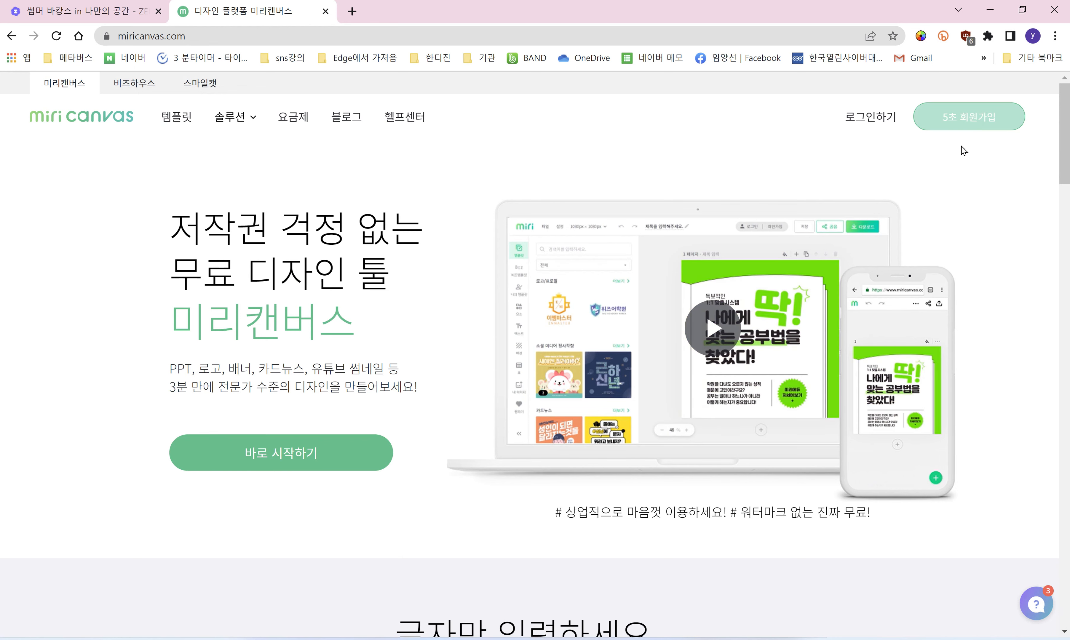
# Step: Sign back in with a Google account and stay logged in, reaching 내 디자인
pyautogui.click(971, 119)
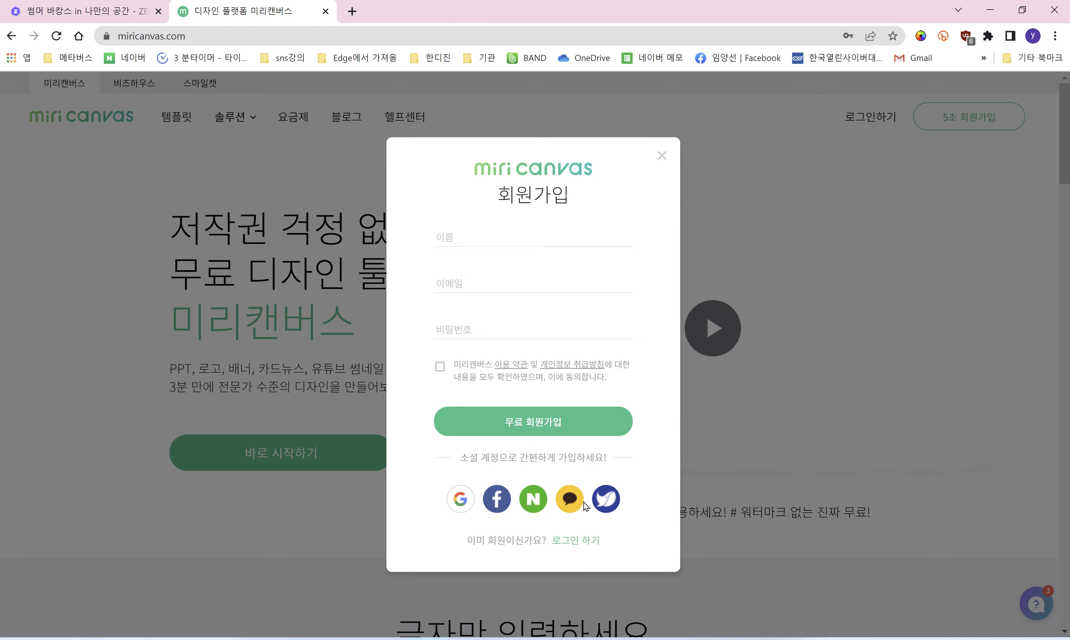
pyautogui.click(457, 502)
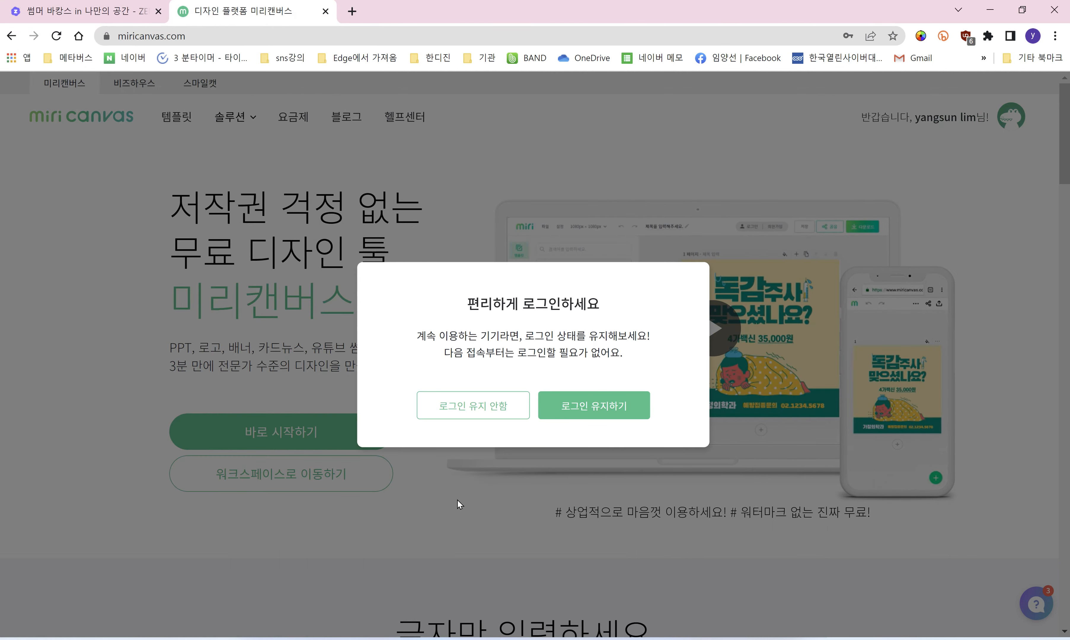
pyautogui.click(582, 407)
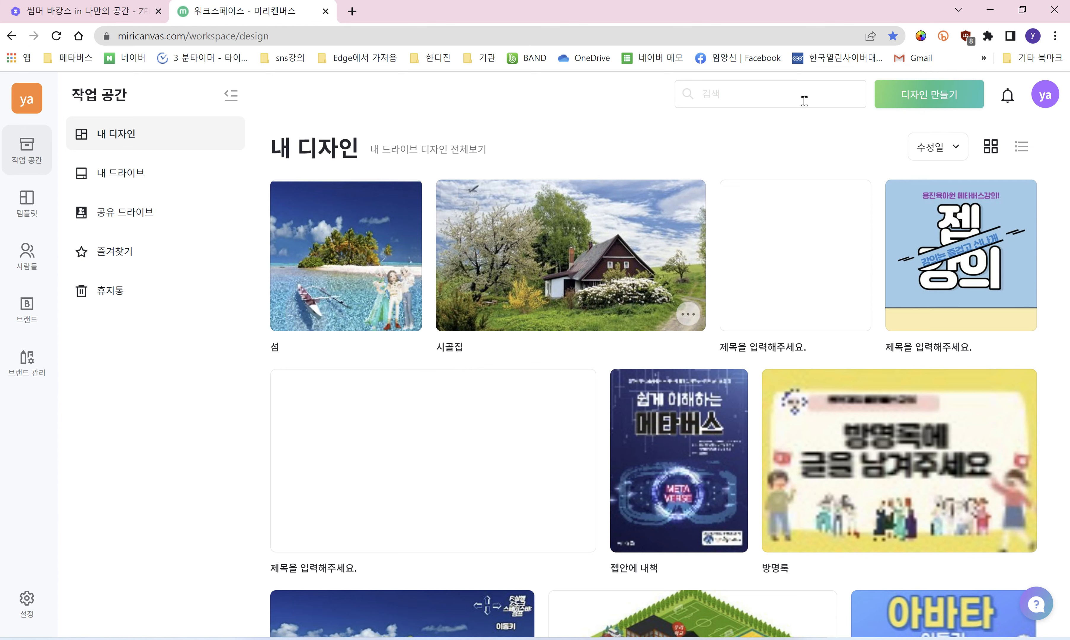
# Step: Create a custom-size design, changing the width to 1920 with height 1080 px
pyautogui.click(921, 94)
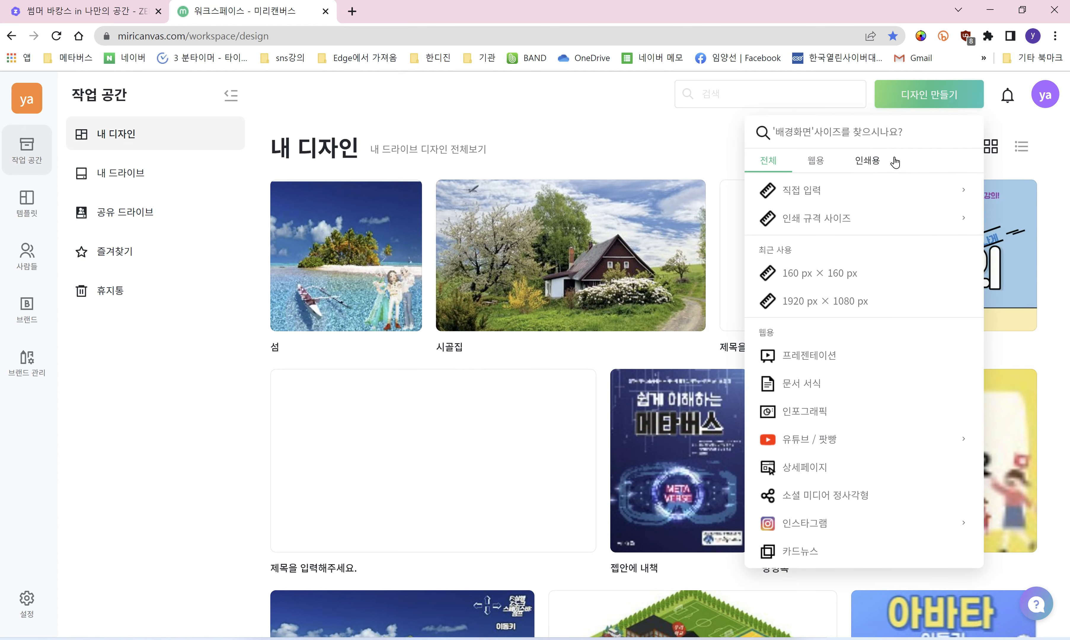
pyautogui.click(953, 198)
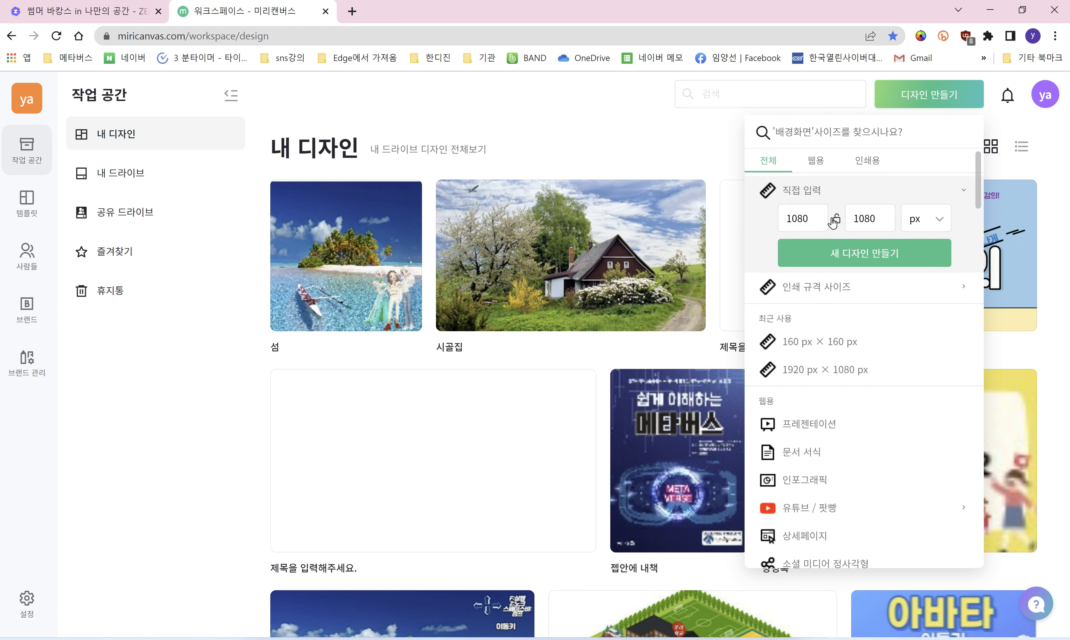
pyautogui.click(810, 216)
pyautogui.press('BackSpace')
pyautogui.press('BackSpace')
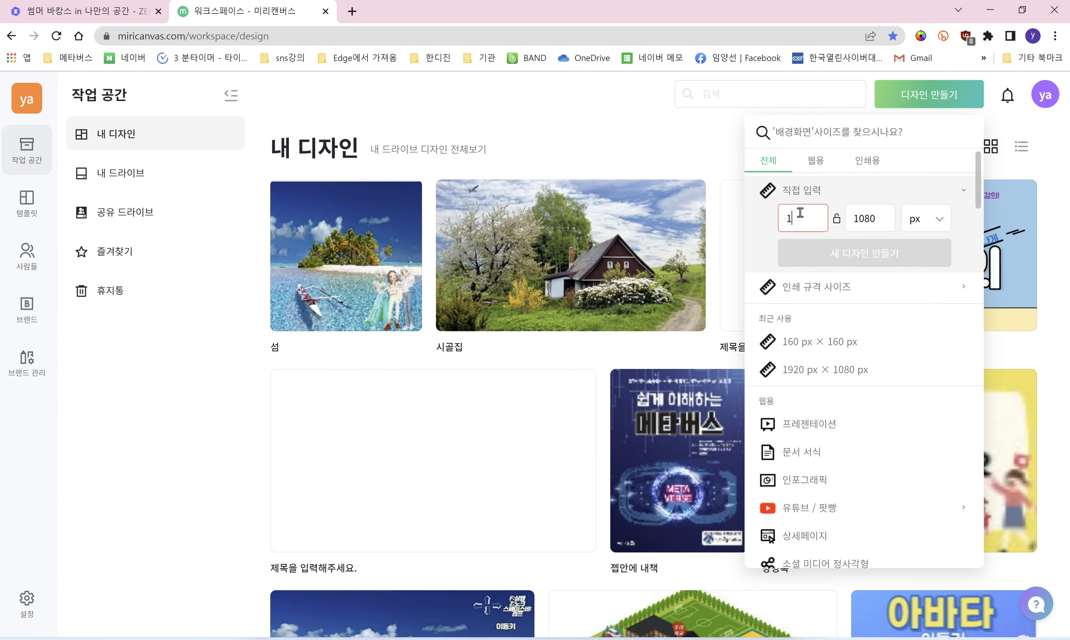
pyautogui.write('19')
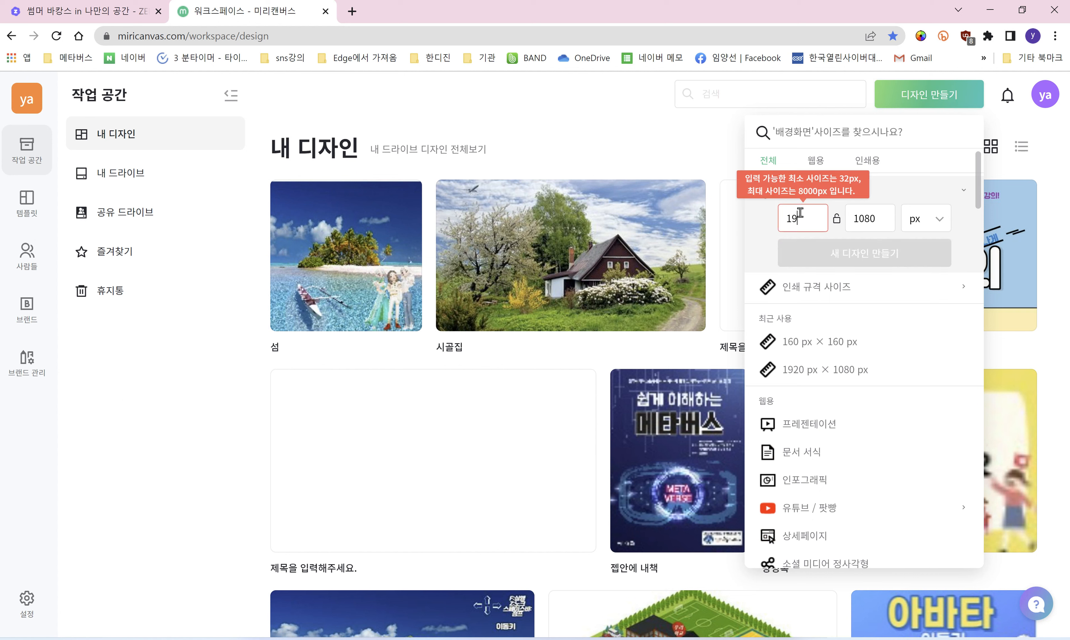
pyautogui.write('20')
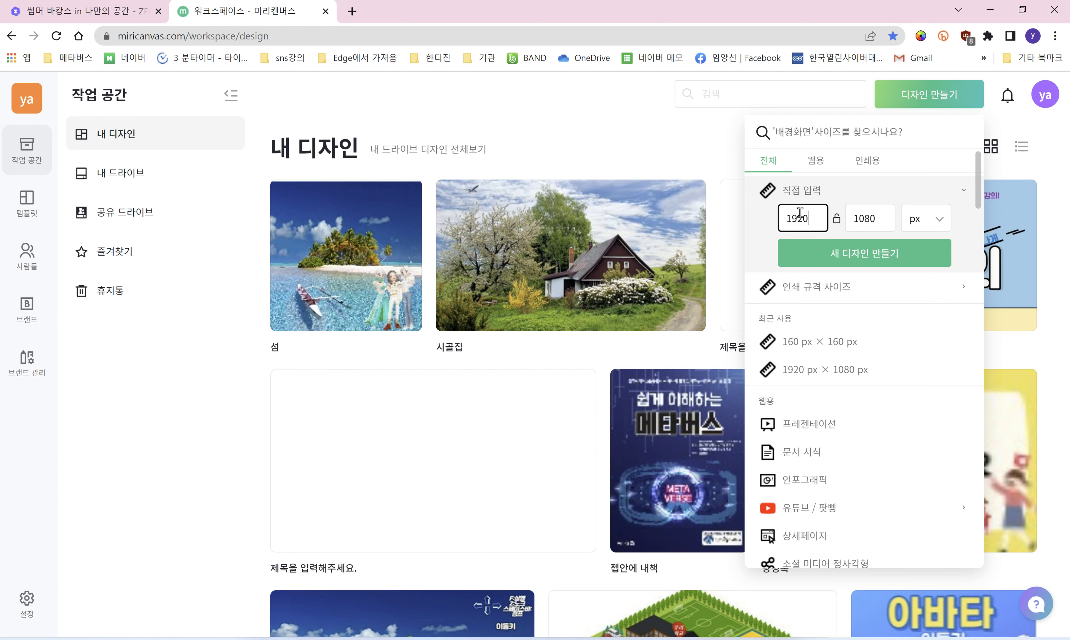
pyautogui.click(842, 259)
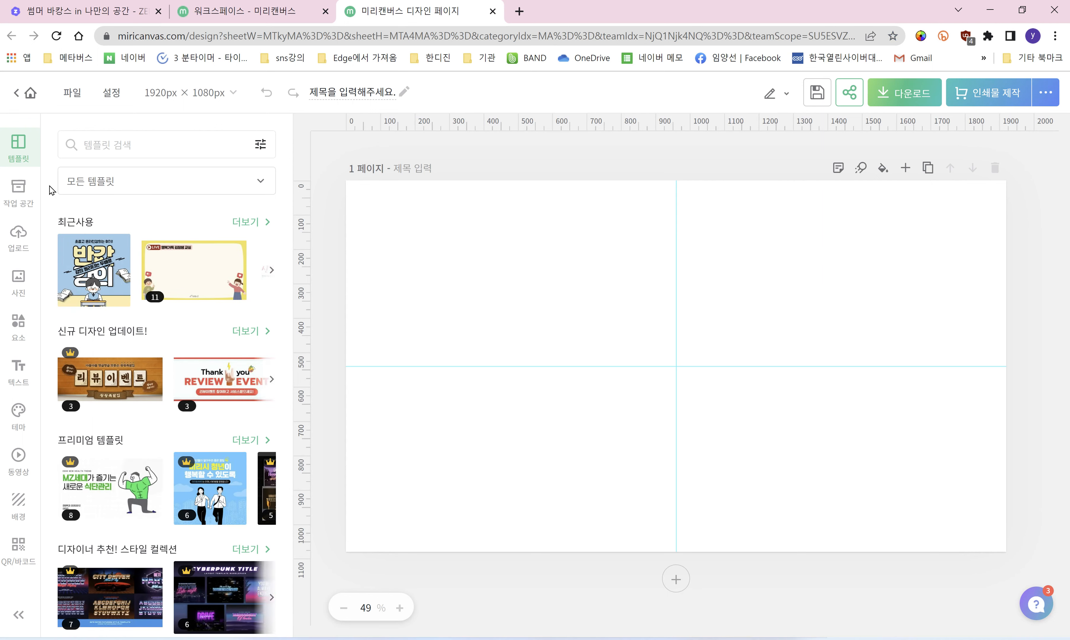
# Step: Browse the uploaded images, then switch to the stock photo library
pyautogui.click(16, 237)
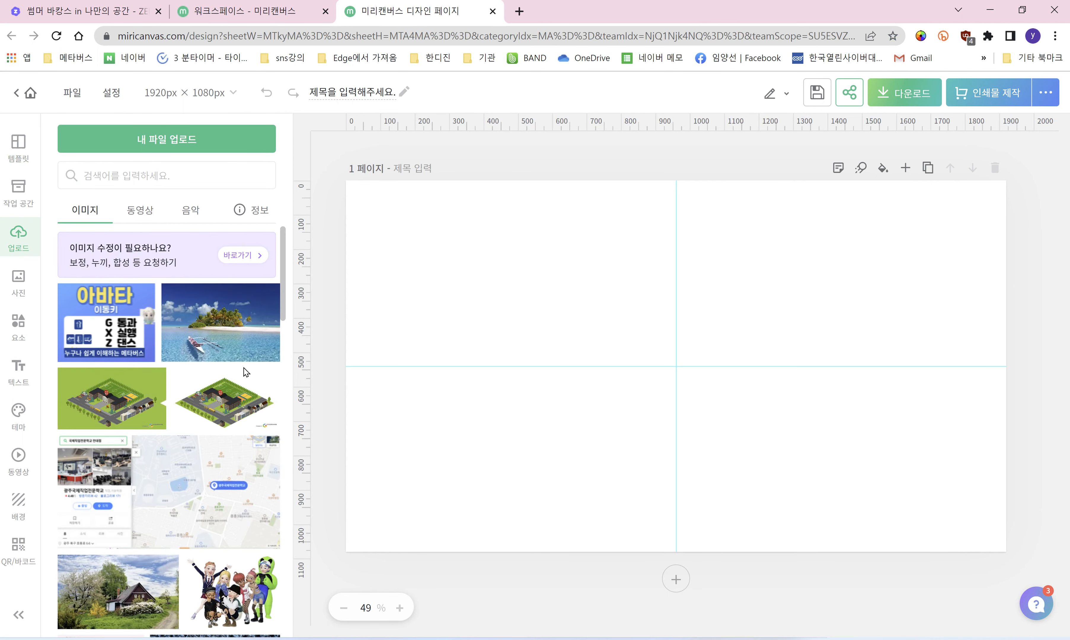
pyautogui.scroll(-2, 201, 376)
pyautogui.scroll(-2, 201, 378)
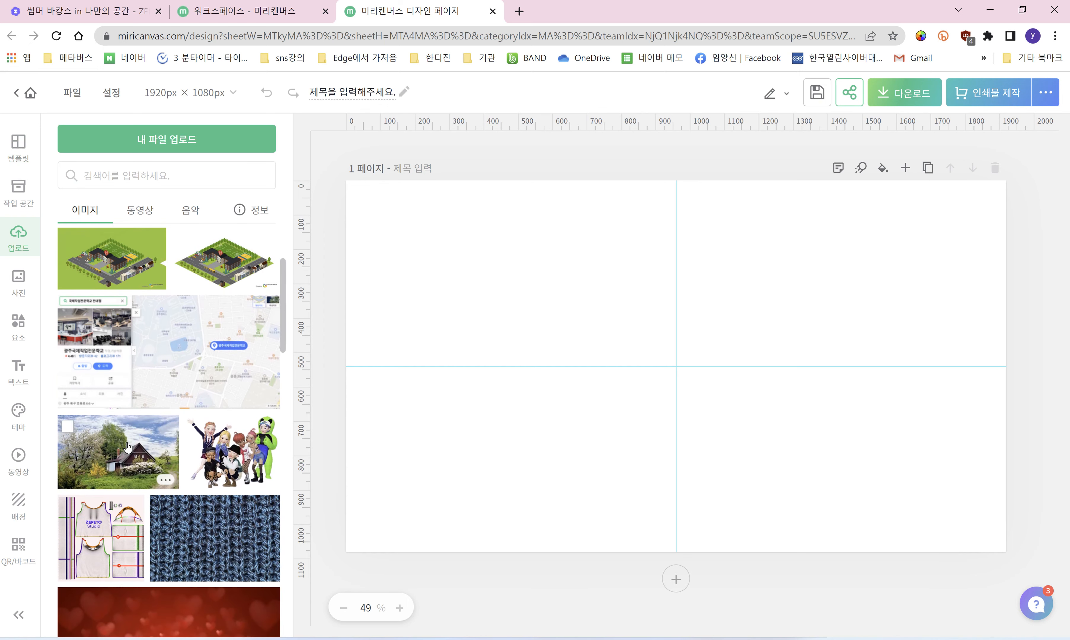
pyautogui.click(16, 279)
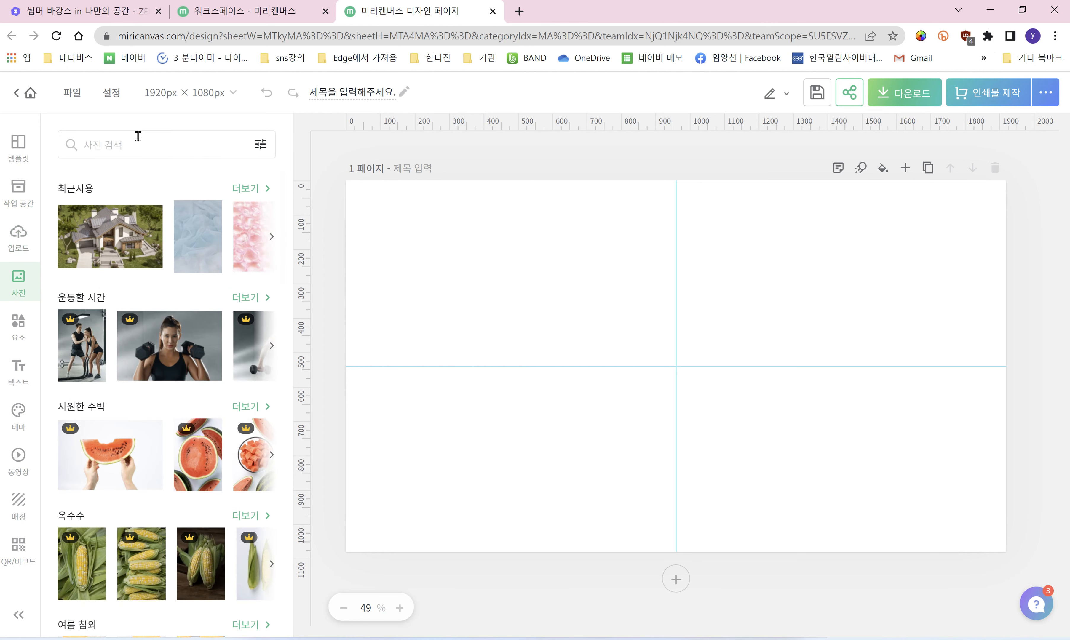
# Step: Search the photos for 집 and scroll through the house results
pyautogui.click(137, 142)
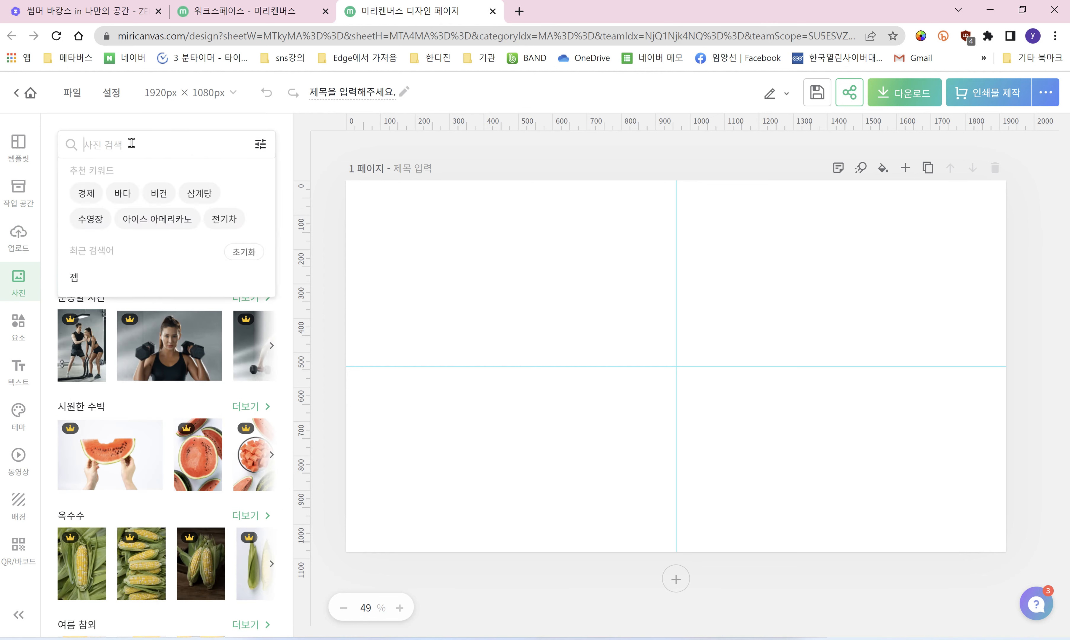
pyautogui.write('wlq')
pyautogui.press('BackSpace')
pyautogui.press('BackSpace')
pyautogui.press('BackSpace')
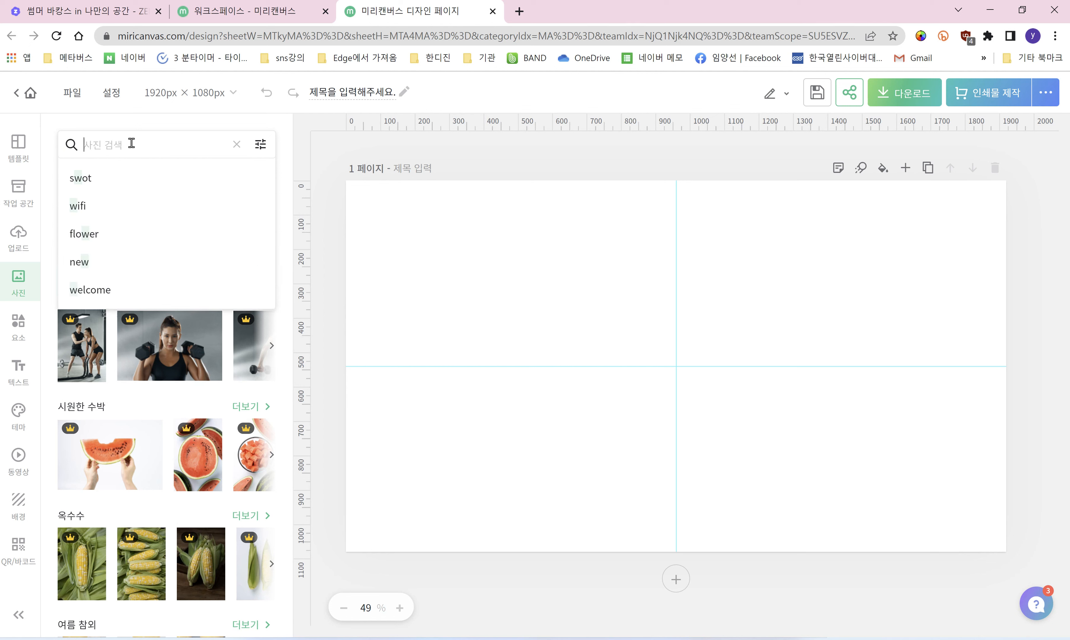
pyautogui.write('집')
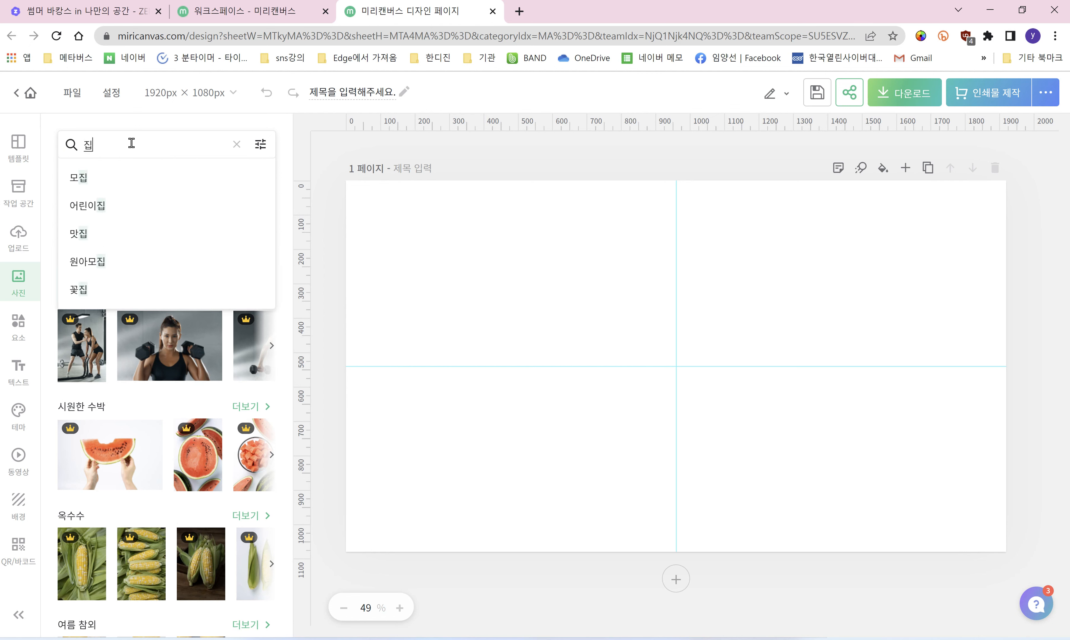
pyautogui.press('Return')
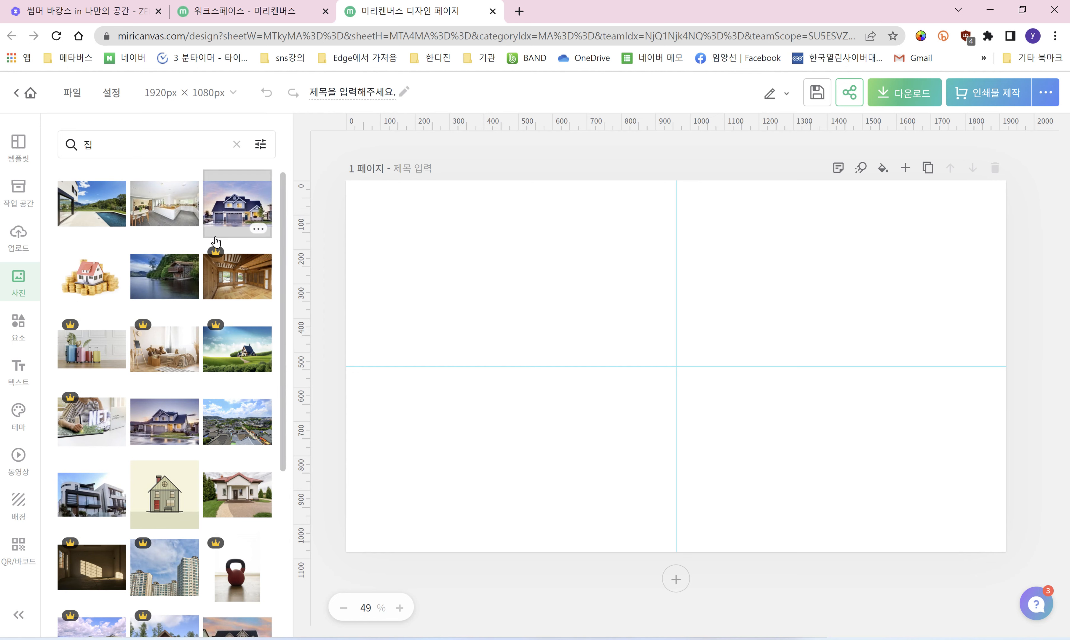
pyautogui.scroll(-1, 217, 268)
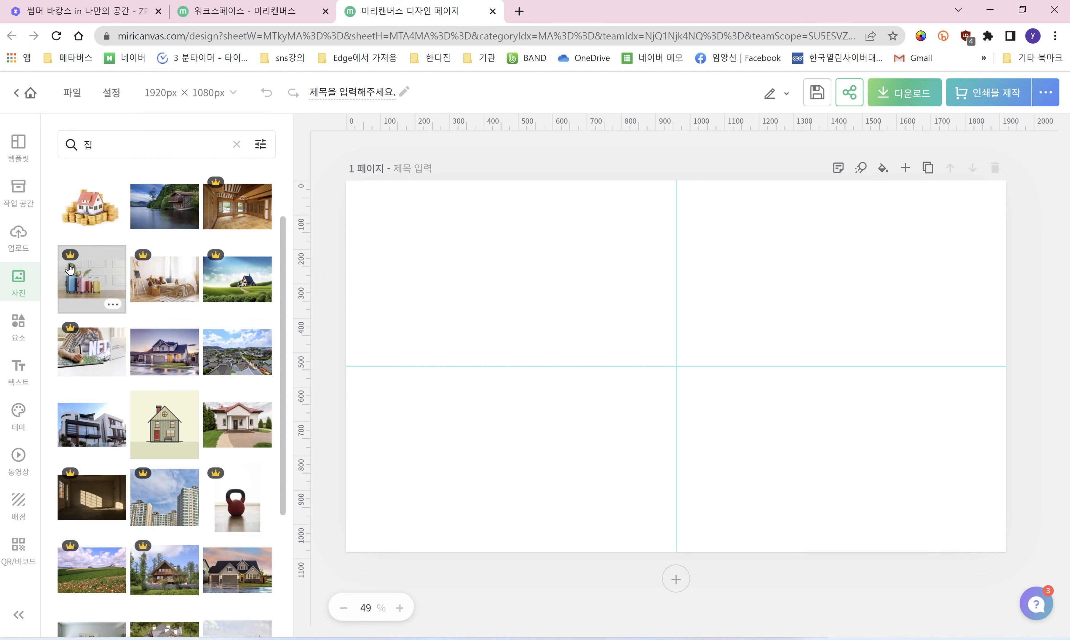
pyautogui.scroll(-4, 232, 347)
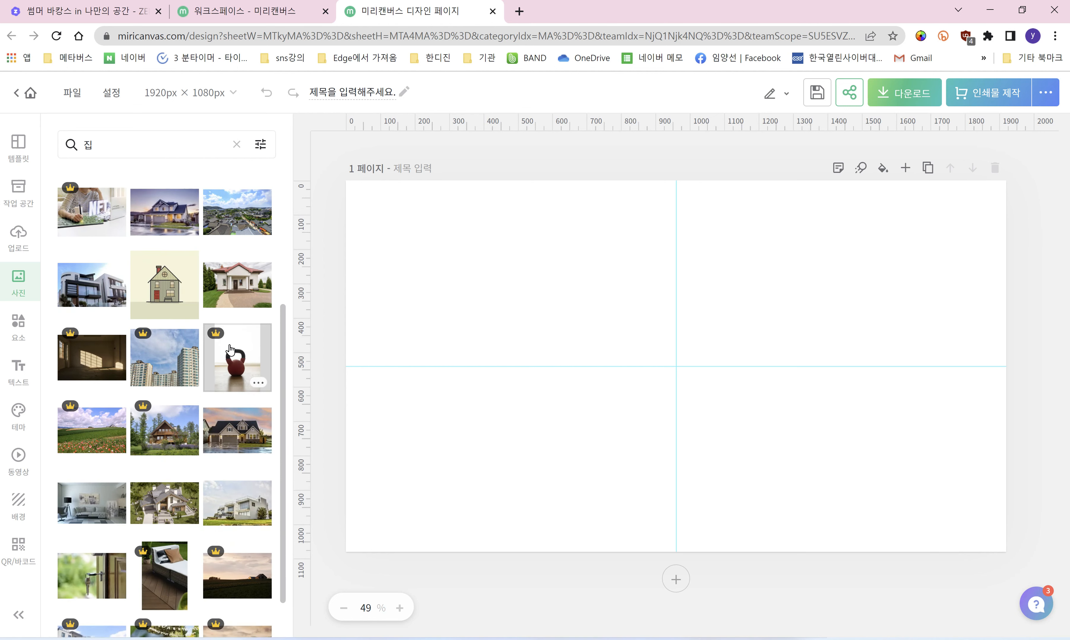
pyautogui.scroll(-6, 230, 350)
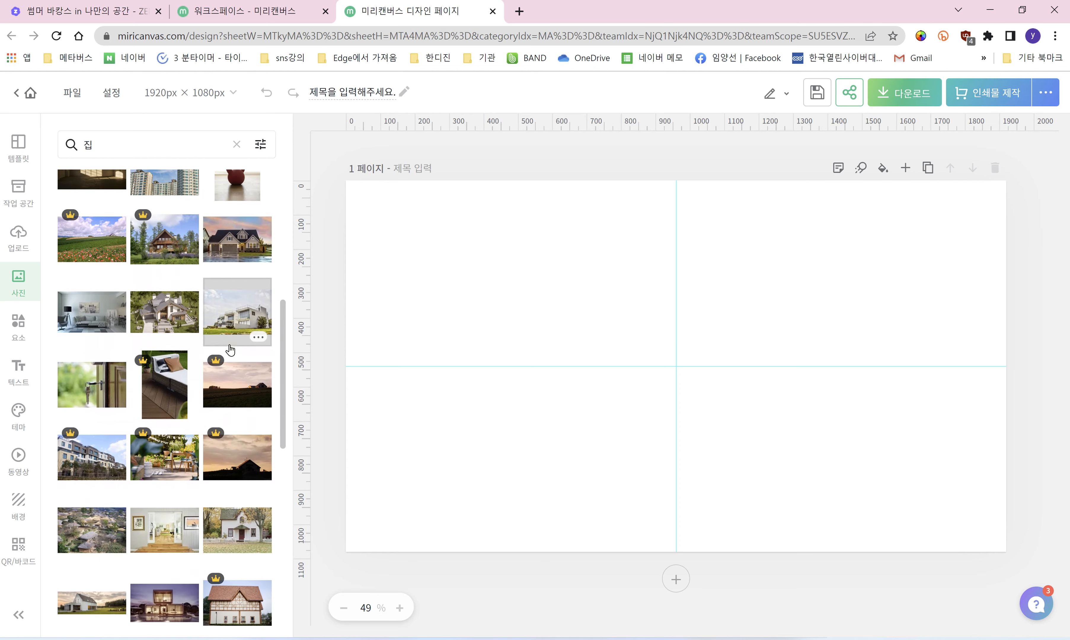
pyautogui.scroll(-3, 230, 350)
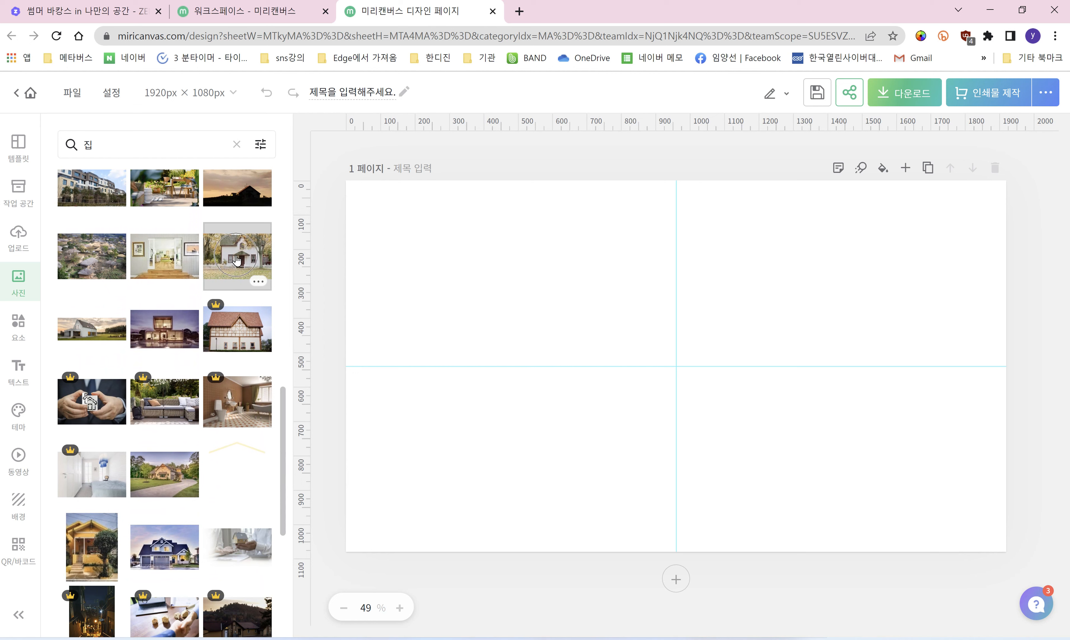
# Step: Add the white house photo and stretch it from the top-left to about 1912 × 1080
pyautogui.click(236, 260)
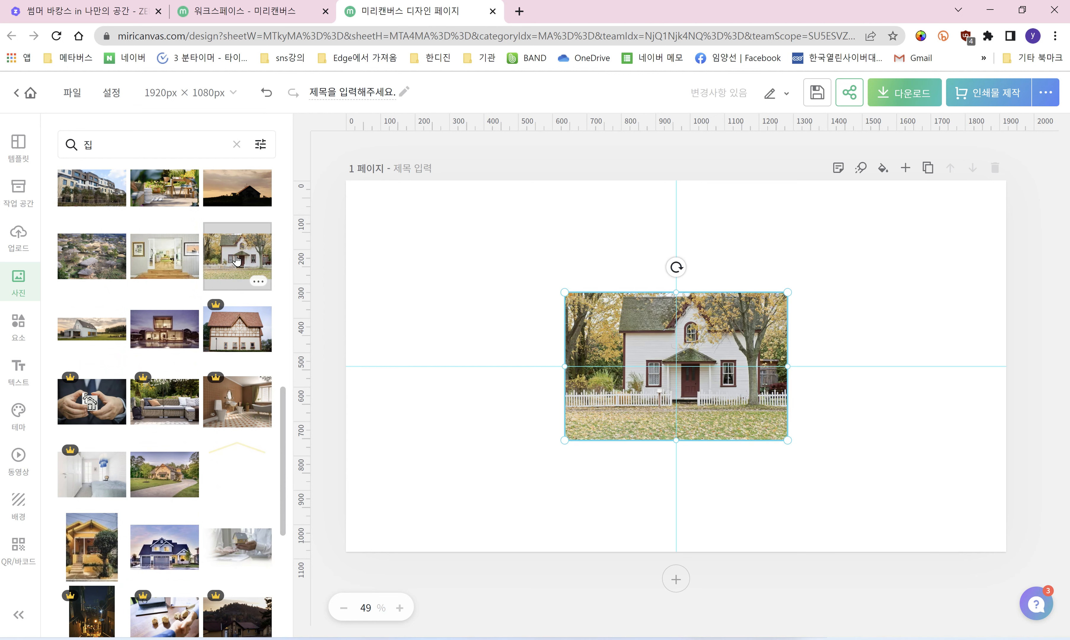
pyautogui.moveTo(611, 338); pyautogui.dragTo(398, 226)
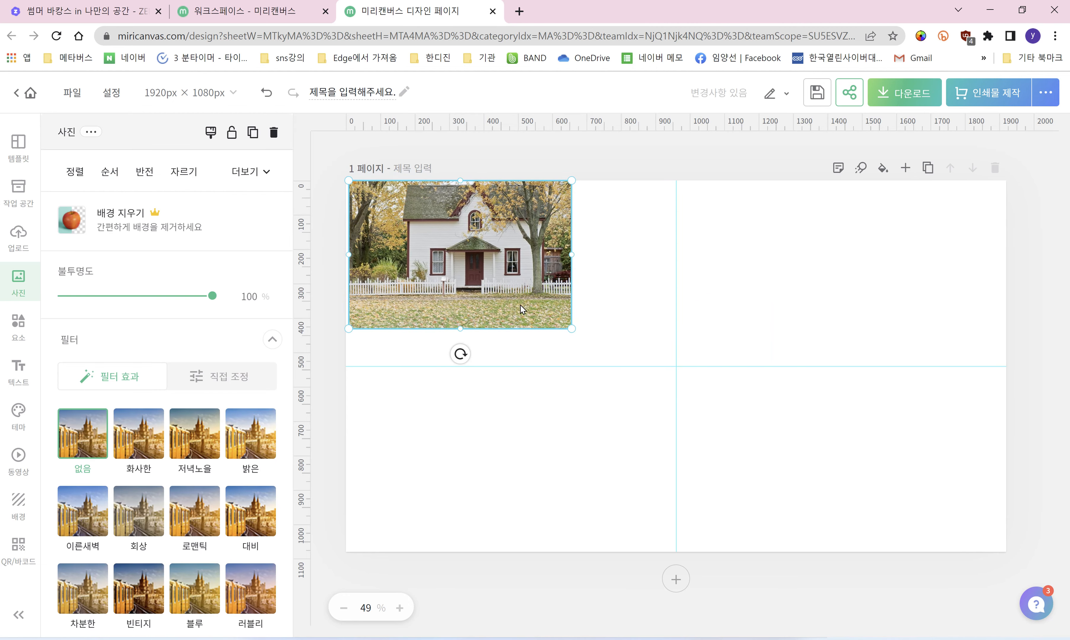
pyautogui.moveTo(566, 327); pyautogui.dragTo(987, 489)
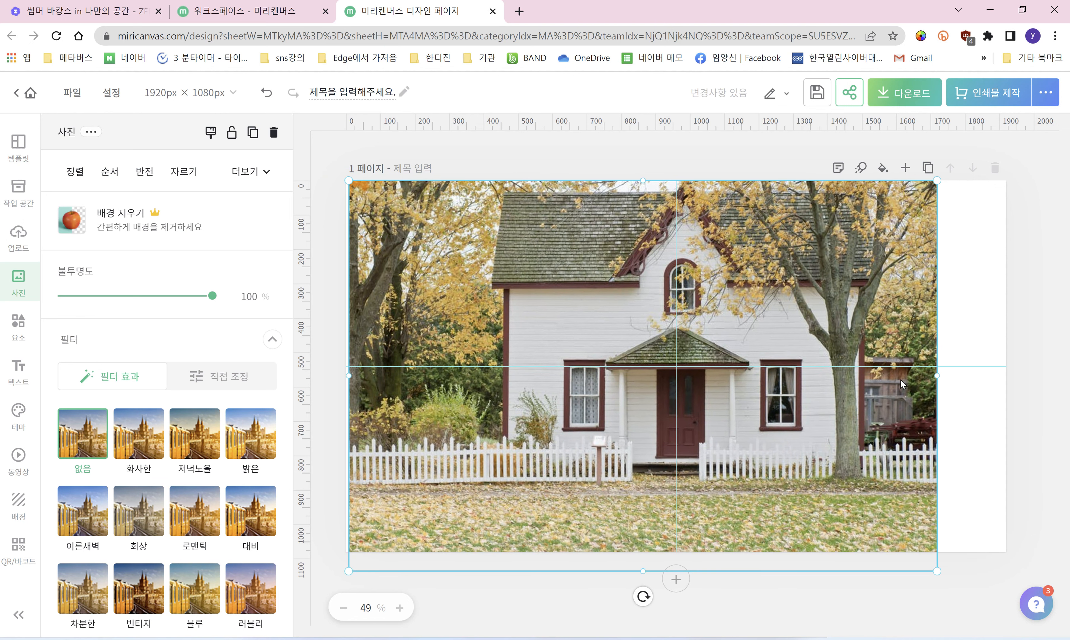
pyautogui.moveTo(929, 364); pyautogui.dragTo(1006, 367)
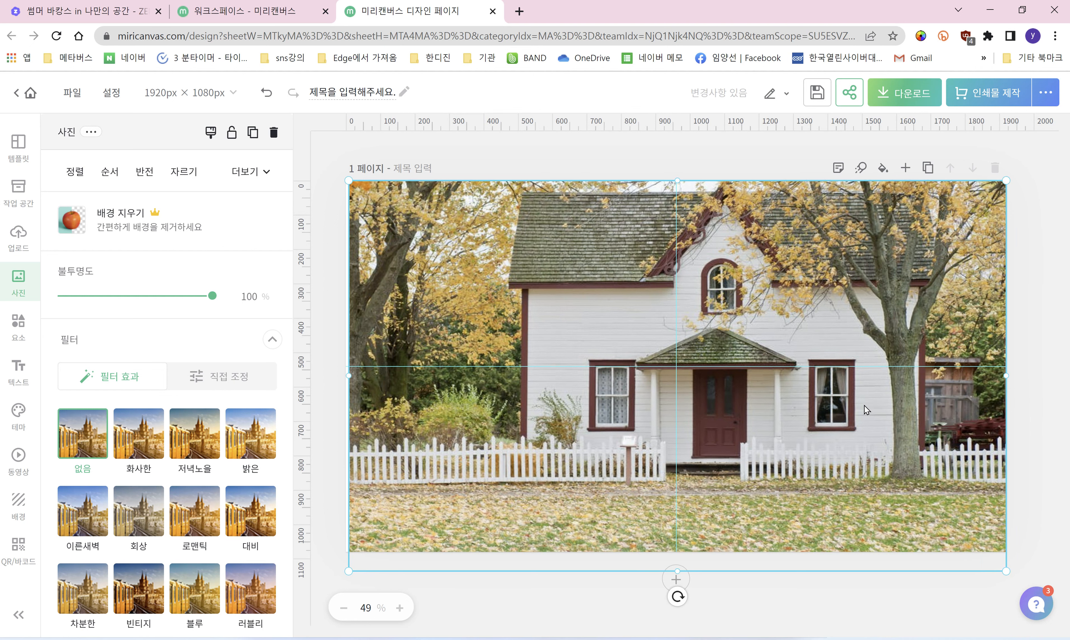
pyautogui.moveTo(678, 564); pyautogui.dragTo(683, 546)
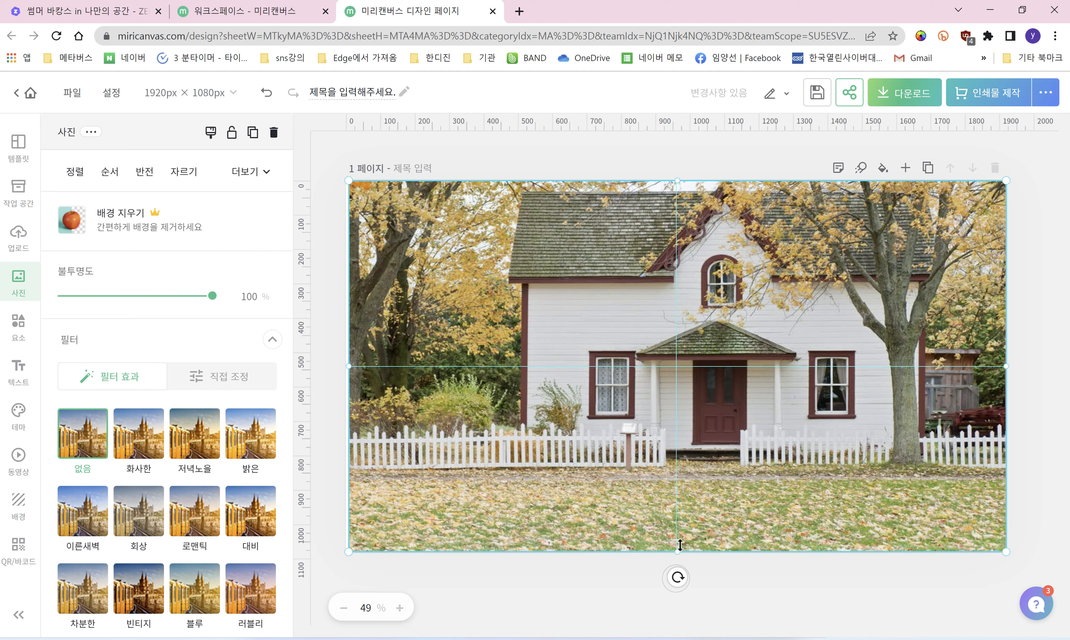
pyautogui.click(1056, 299)
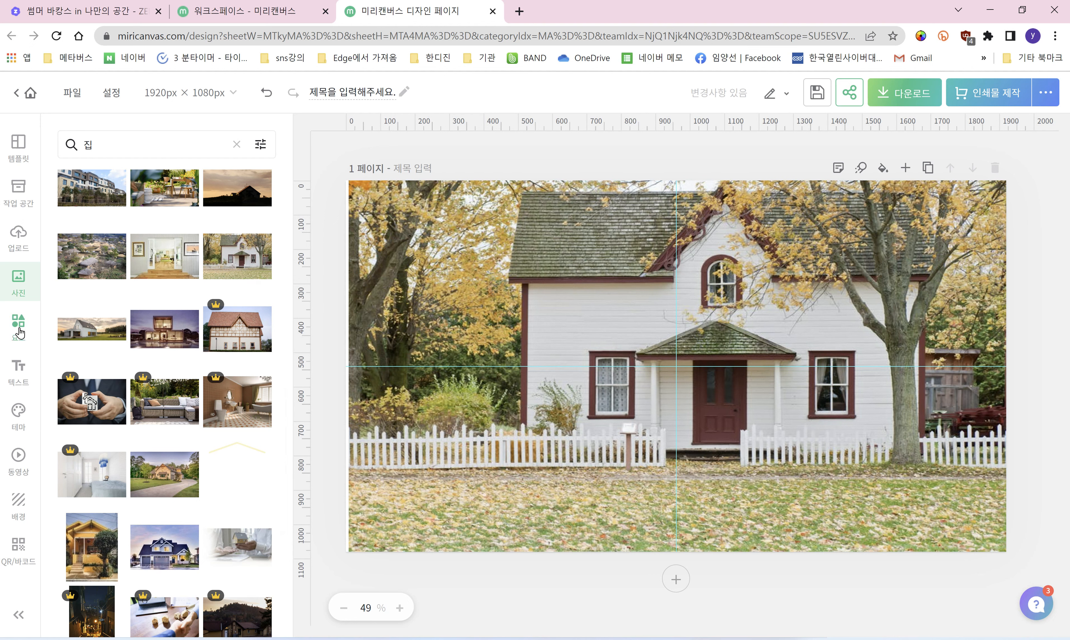
# Step: Search elements for 꽃 and place a shrunken flower at the page's bottom-left
pyautogui.click(19, 333)
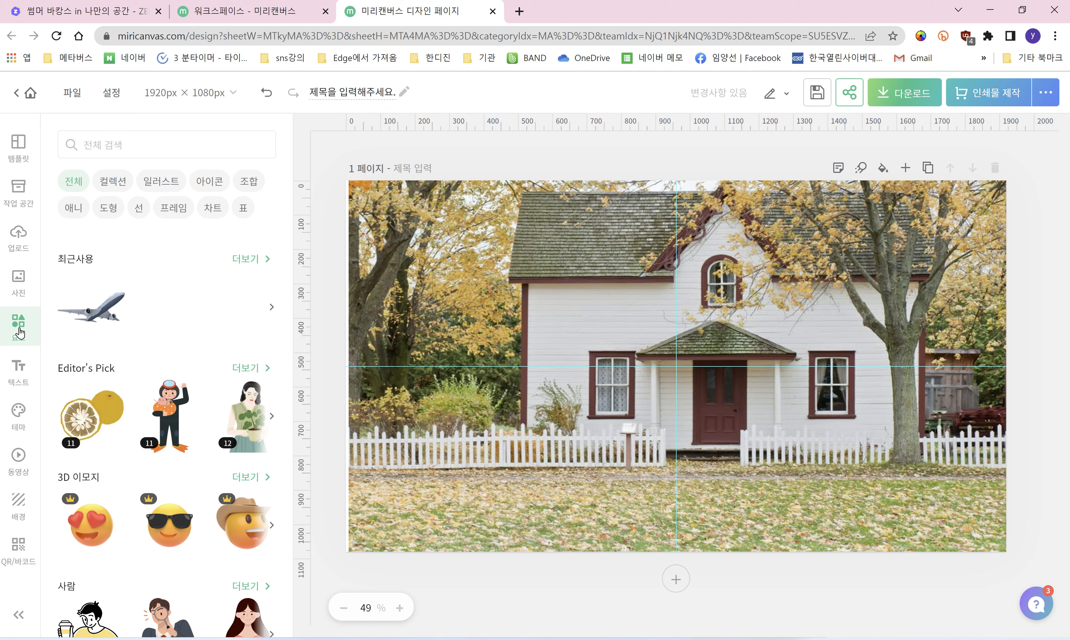
pyautogui.click(149, 140)
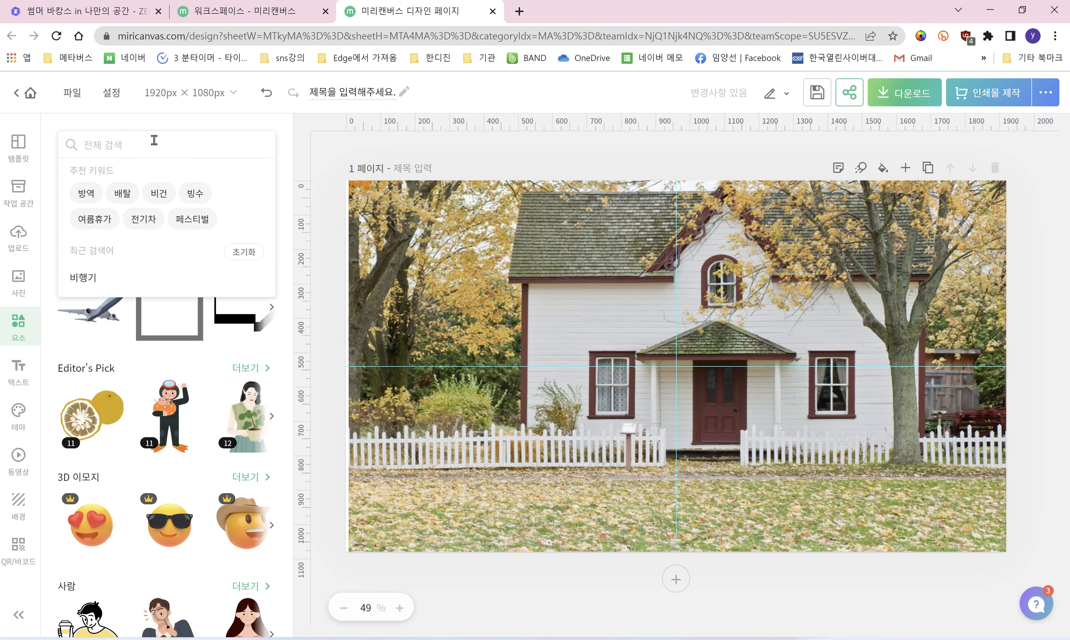
pyautogui.write('꽃')
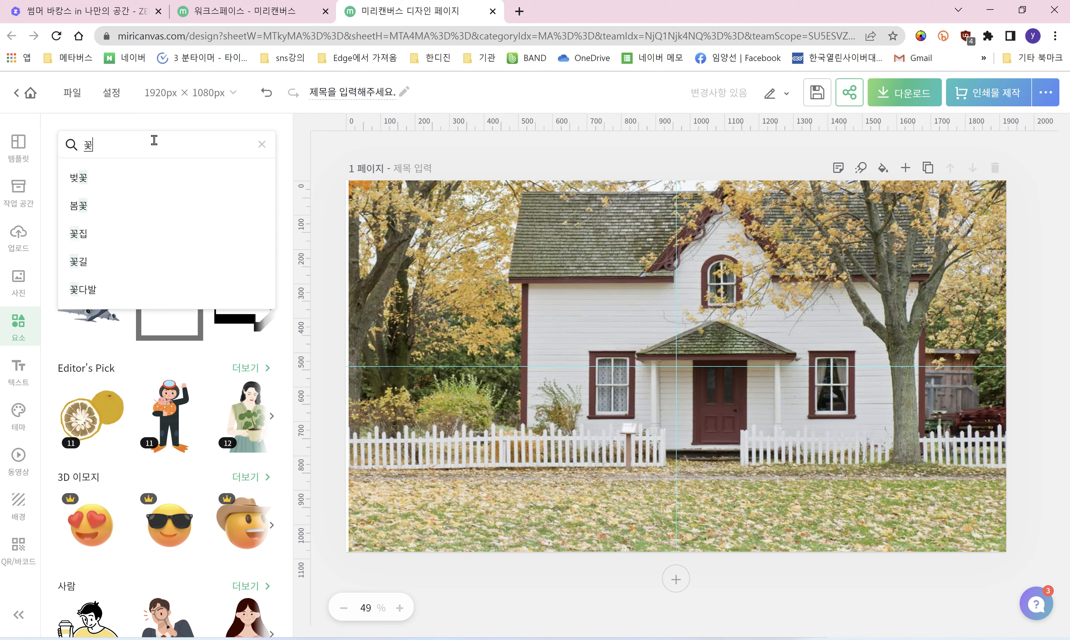
pyautogui.press('Return')
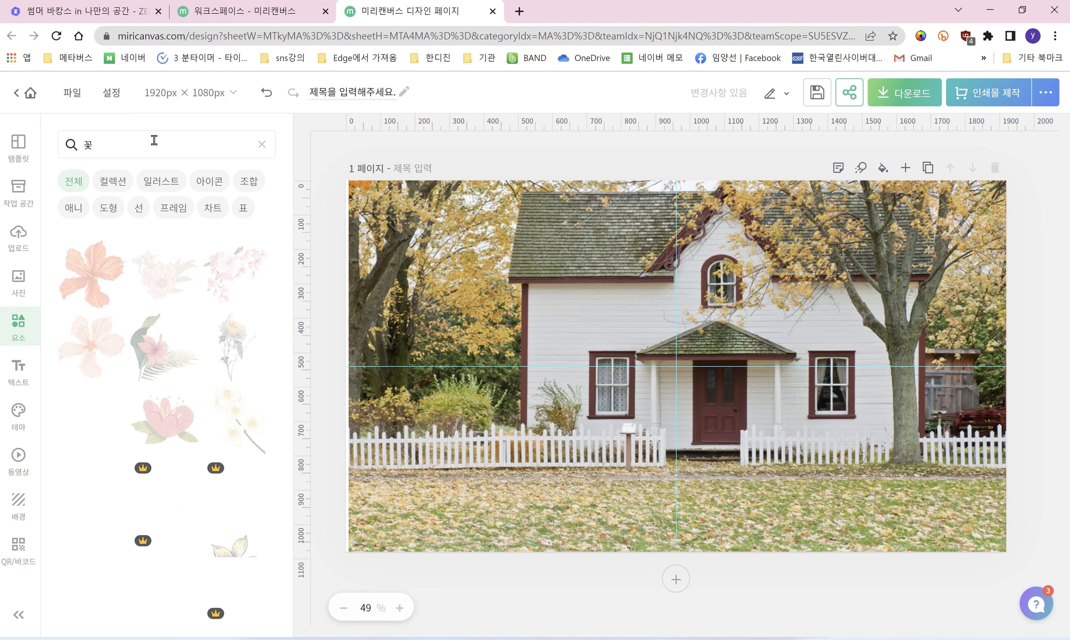
pyautogui.click(233, 367)
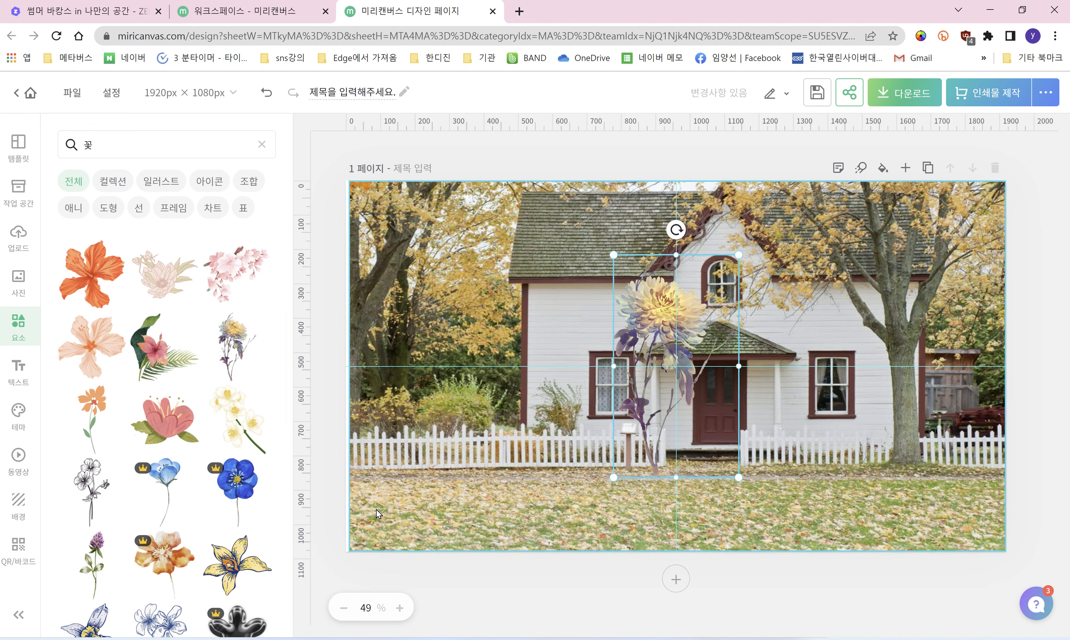
pyautogui.moveTo(673, 298); pyautogui.dragTo(422, 380)
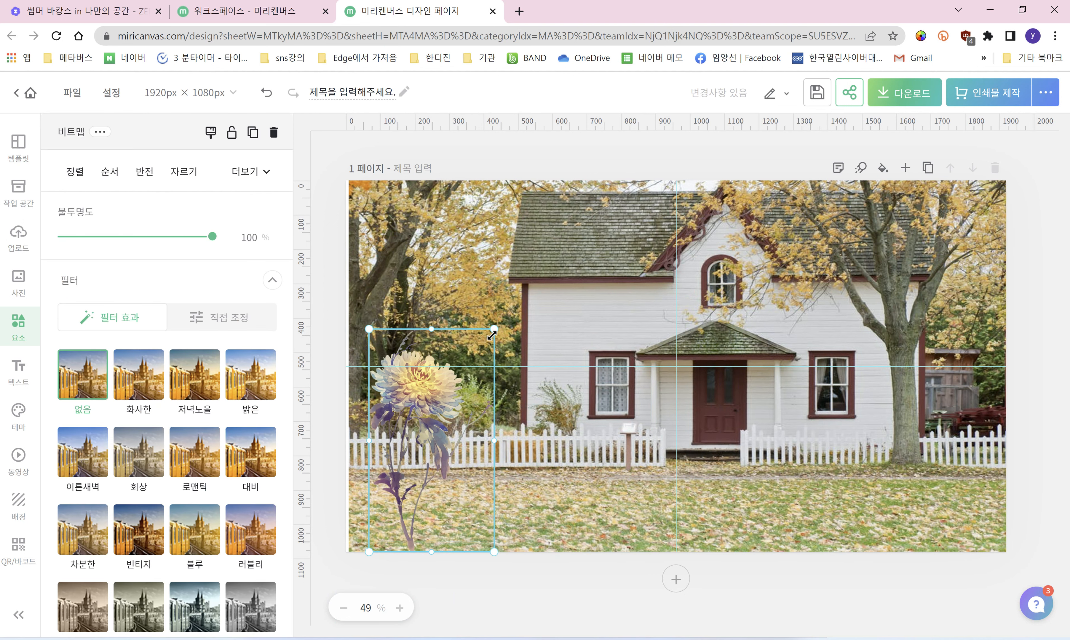
pyautogui.moveTo(495, 329); pyautogui.dragTo(406, 430)
pyautogui.moveTo(412, 477); pyautogui.dragTo(416, 457)
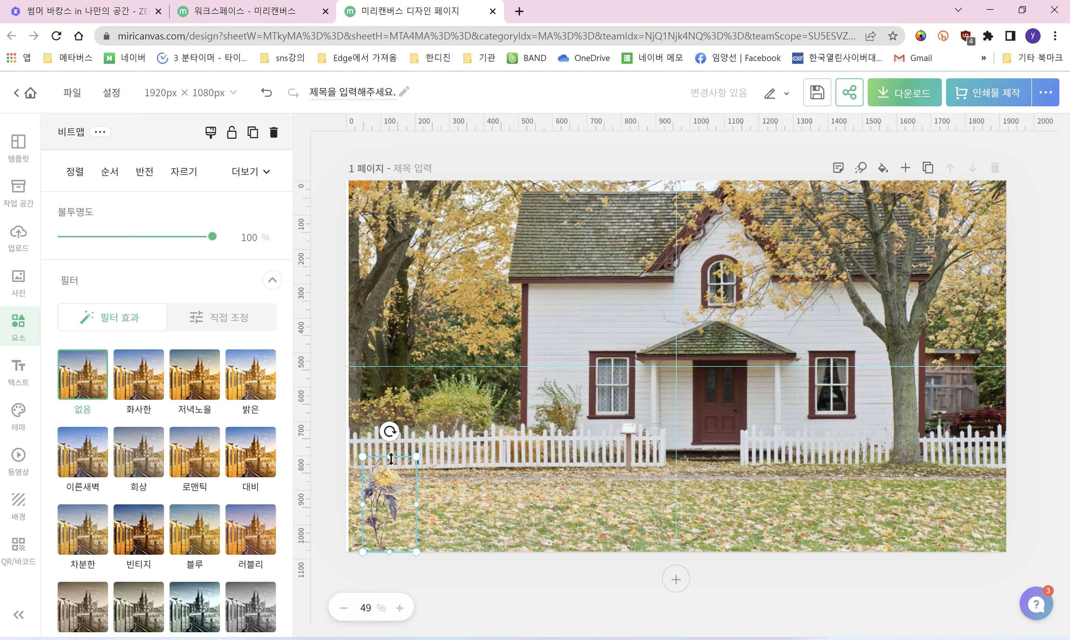
# Step: Duplicate the flower twice and arrange the copies into a cluster beside it
pyautogui.click(252, 133)
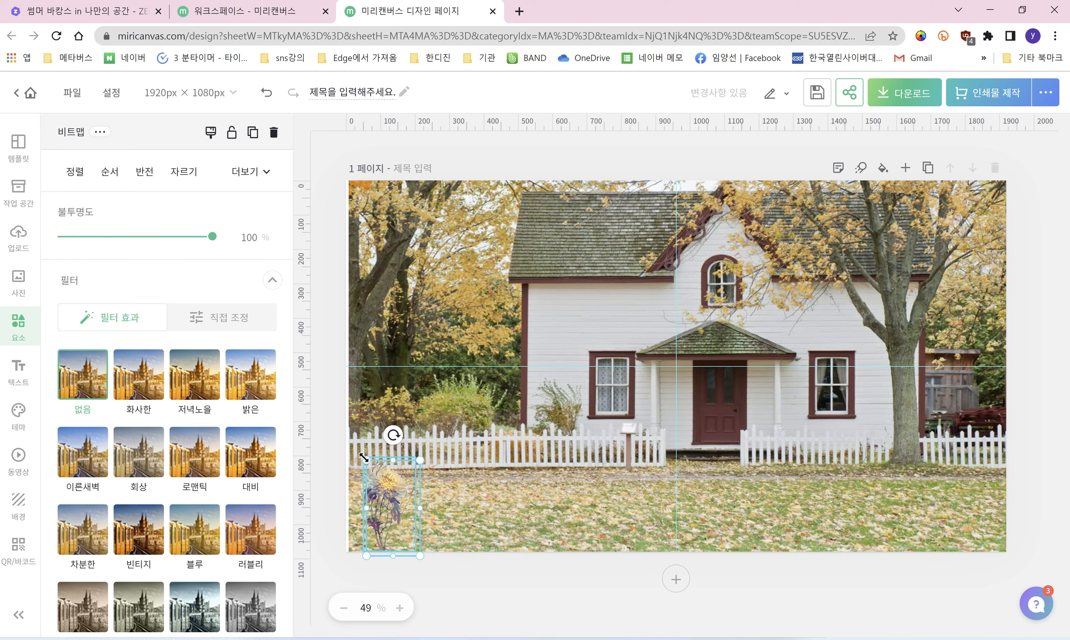
pyautogui.moveTo(387, 512); pyautogui.dragTo(466, 513)
pyautogui.hotkey('ctrl', 'd')
pyautogui.moveTo(477, 466); pyautogui.dragTo(475, 475)
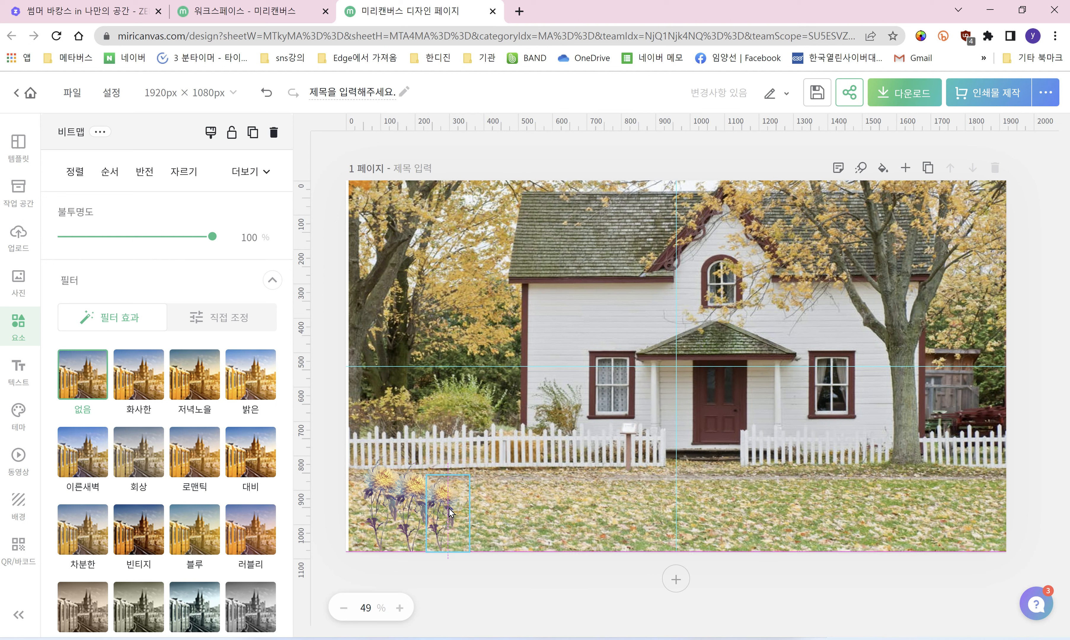
pyautogui.moveTo(449, 512); pyautogui.dragTo(413, 506)
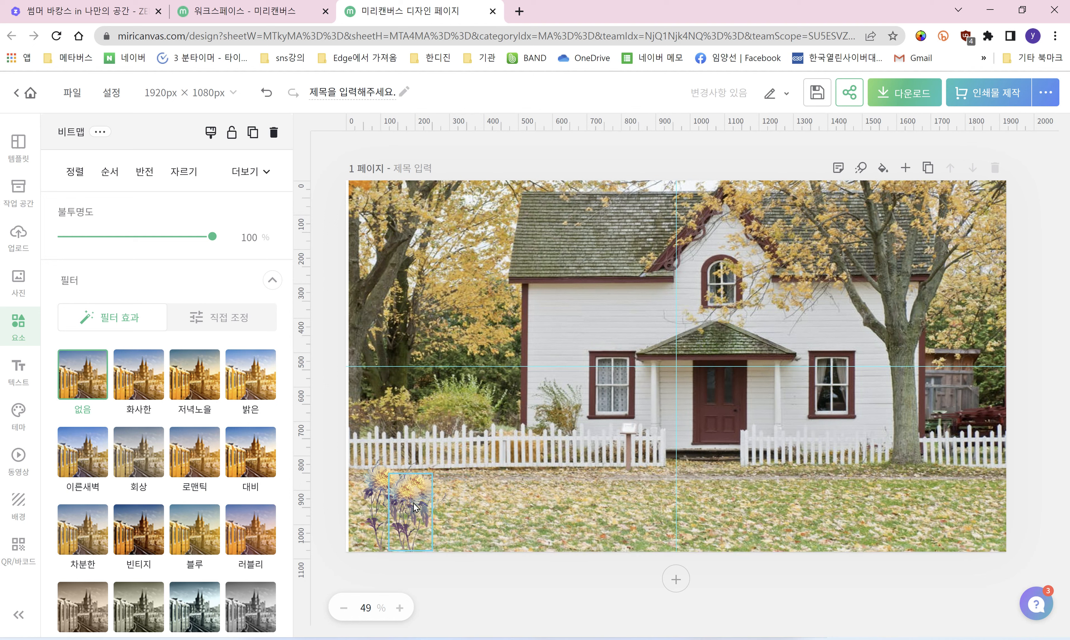
pyautogui.click(465, 511)
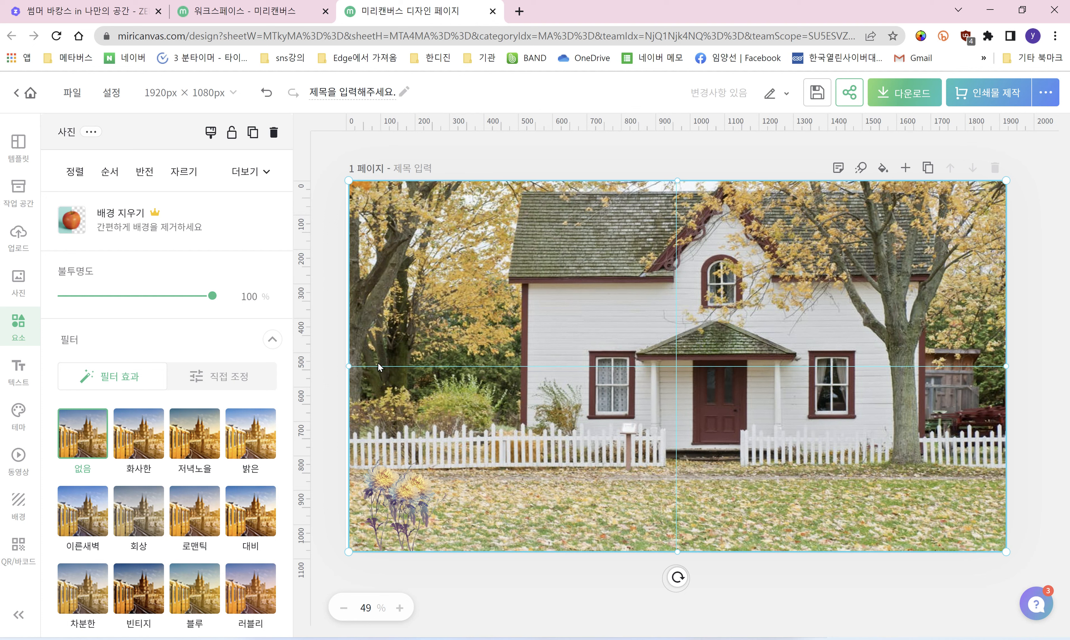
# Step: Drag the house photo's left edge out to 1922 × 1080 px, covering the page edge
pyautogui.click(322, 209)
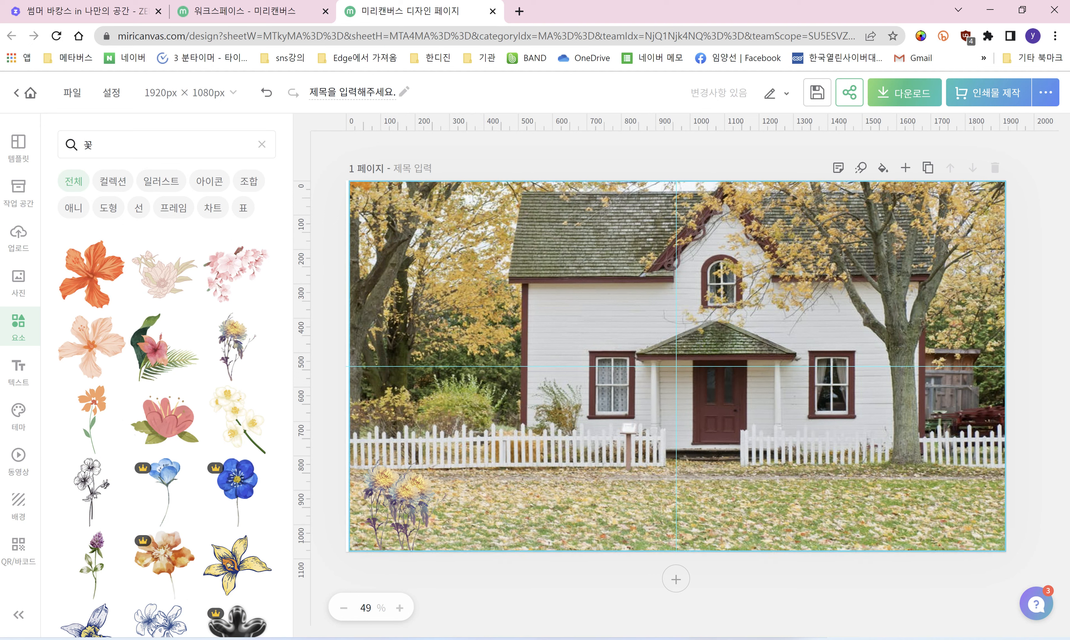
pyautogui.click(351, 354)
pyautogui.moveTo(346, 364); pyautogui.dragTo(346, 366)
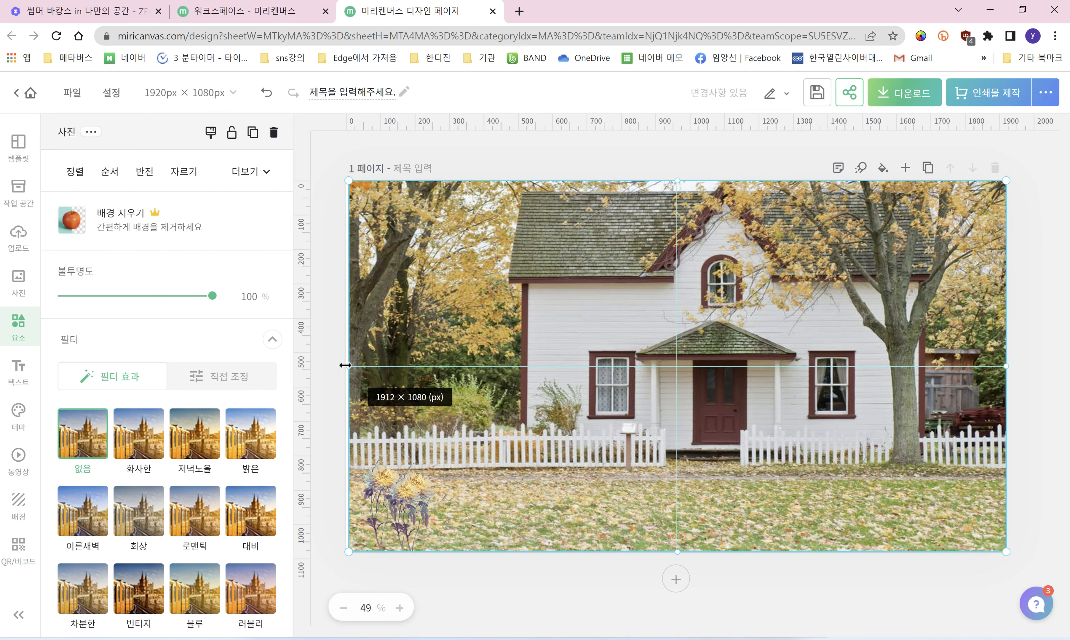
pyautogui.moveTo(346, 366); pyautogui.dragTo(345, 364)
pyautogui.click(336, 303)
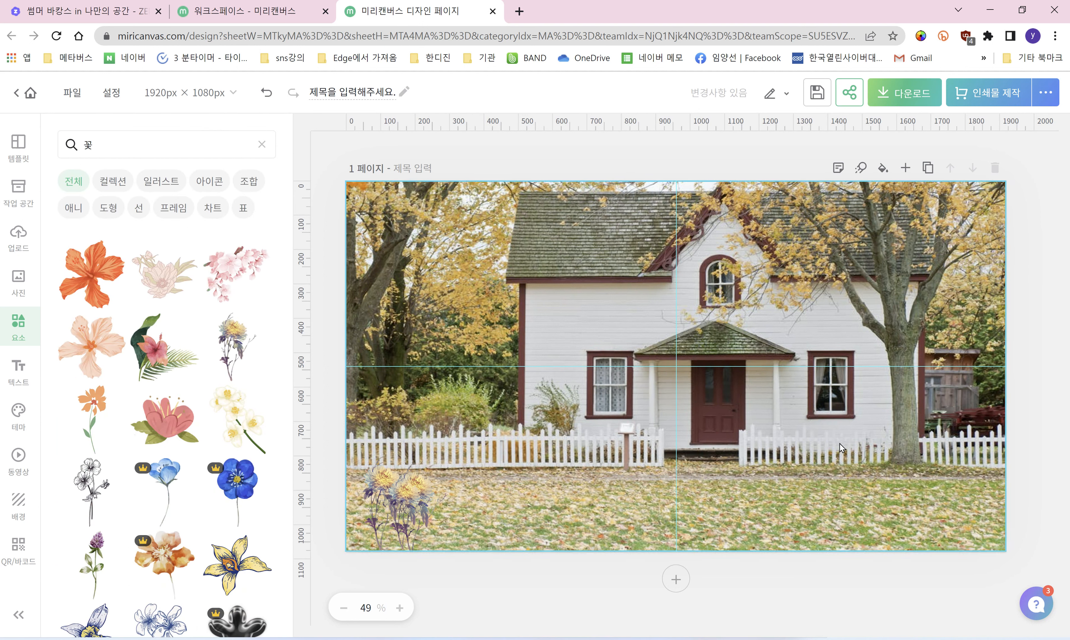
pyautogui.click(116, 141)
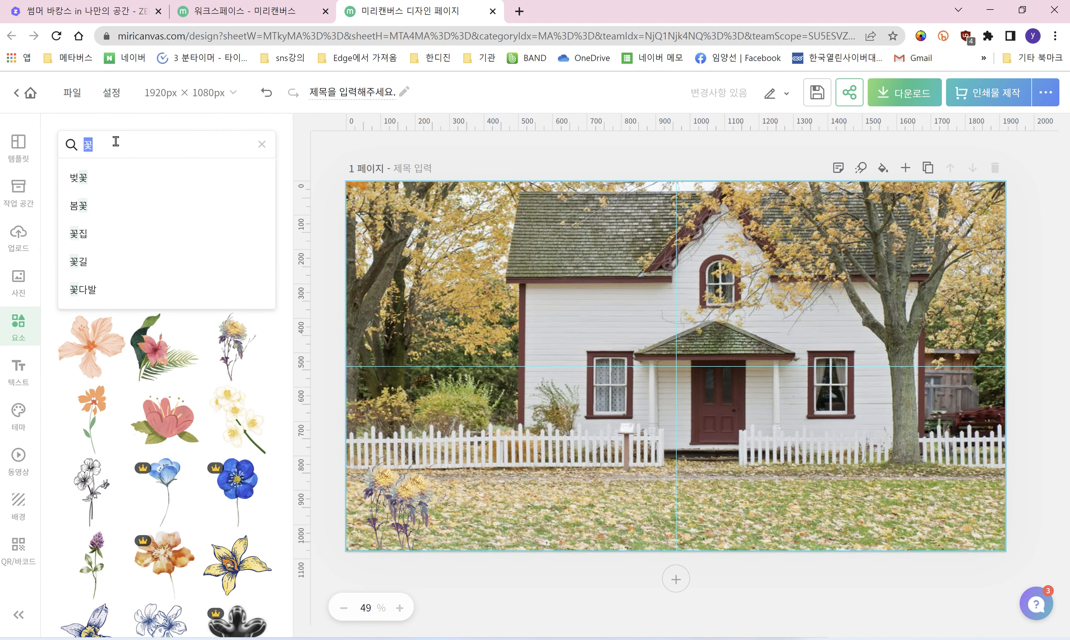
# Step: Search elements for 우체통 and place a red mailbox, about 239 × 336 px, at bottom-right
pyautogui.press('BackSpace')
pyautogui.write('우체통')
pyautogui.press('Return')
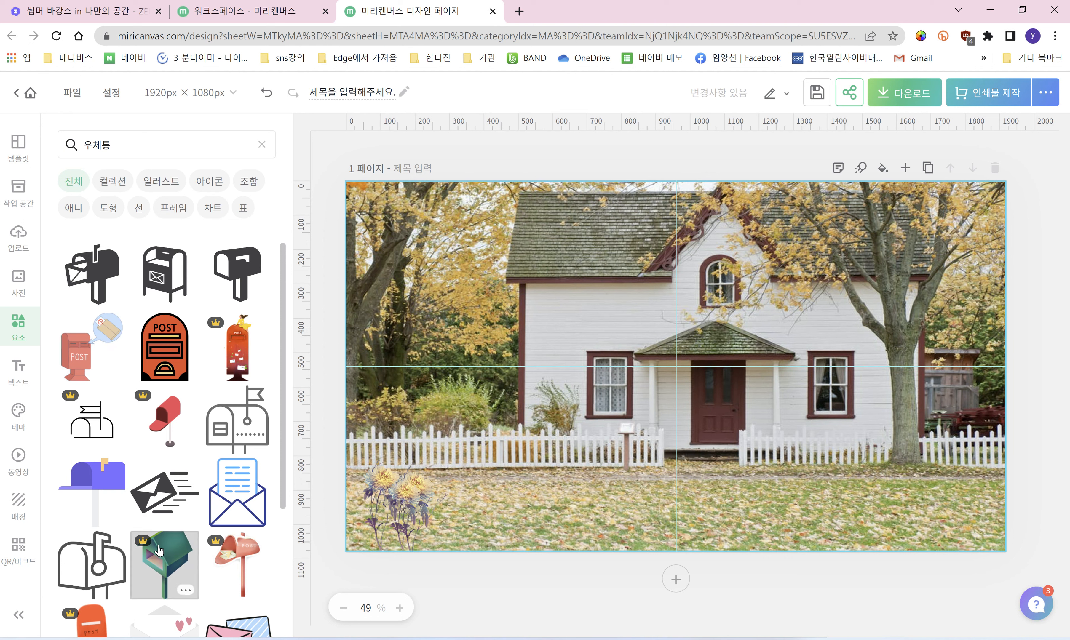
pyautogui.scroll(-4, 159, 551)
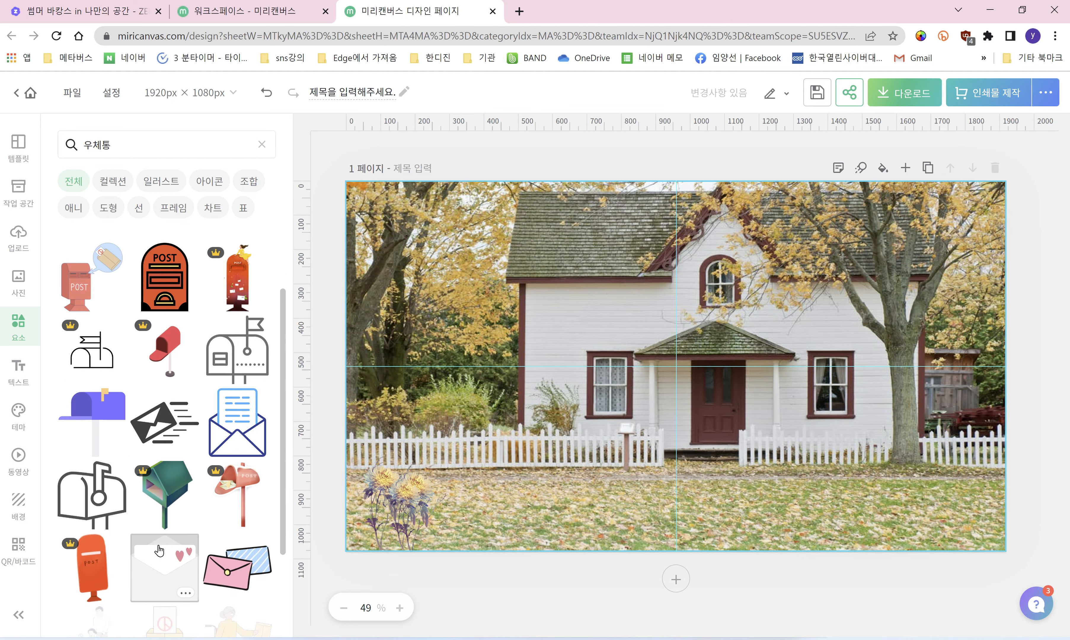
pyautogui.scroll(-3, 164, 542)
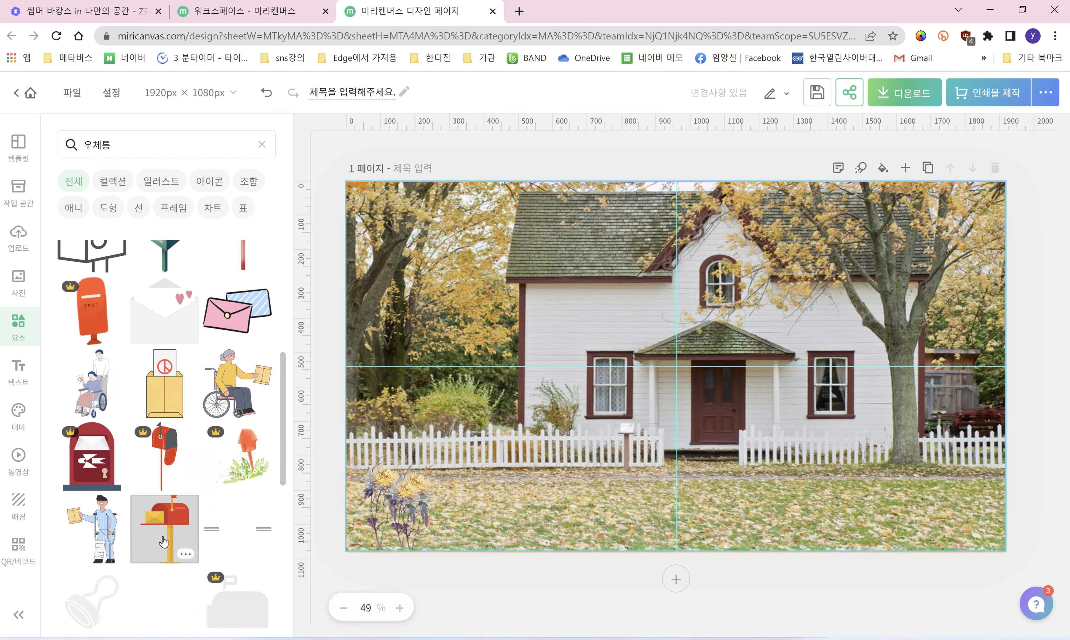
pyautogui.scroll(-2, 164, 538)
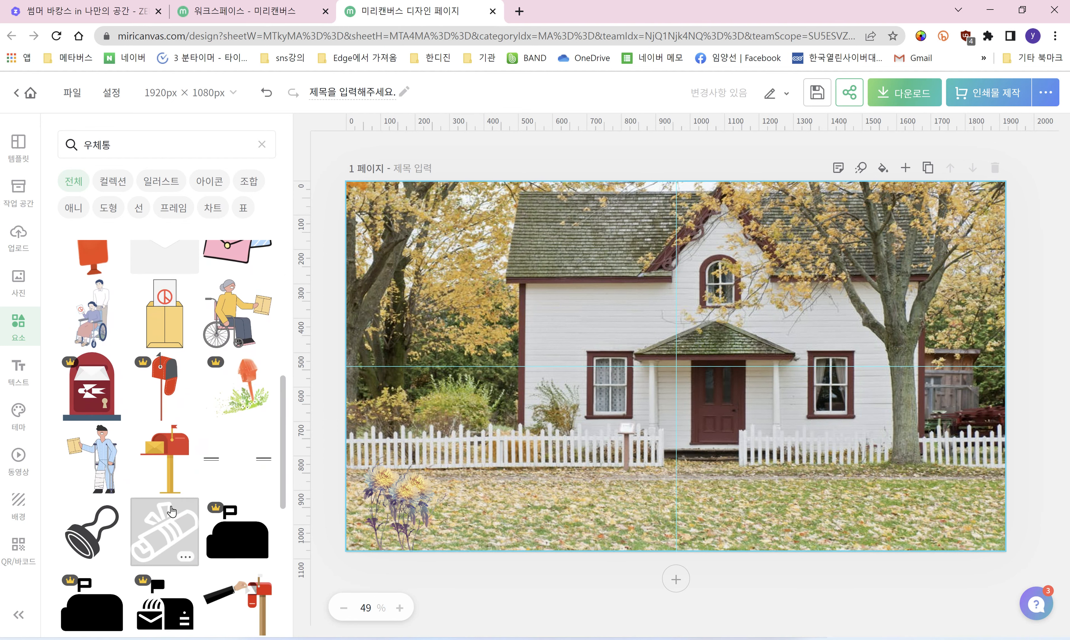
pyautogui.click(168, 459)
pyautogui.moveTo(757, 329); pyautogui.dragTo(951, 364)
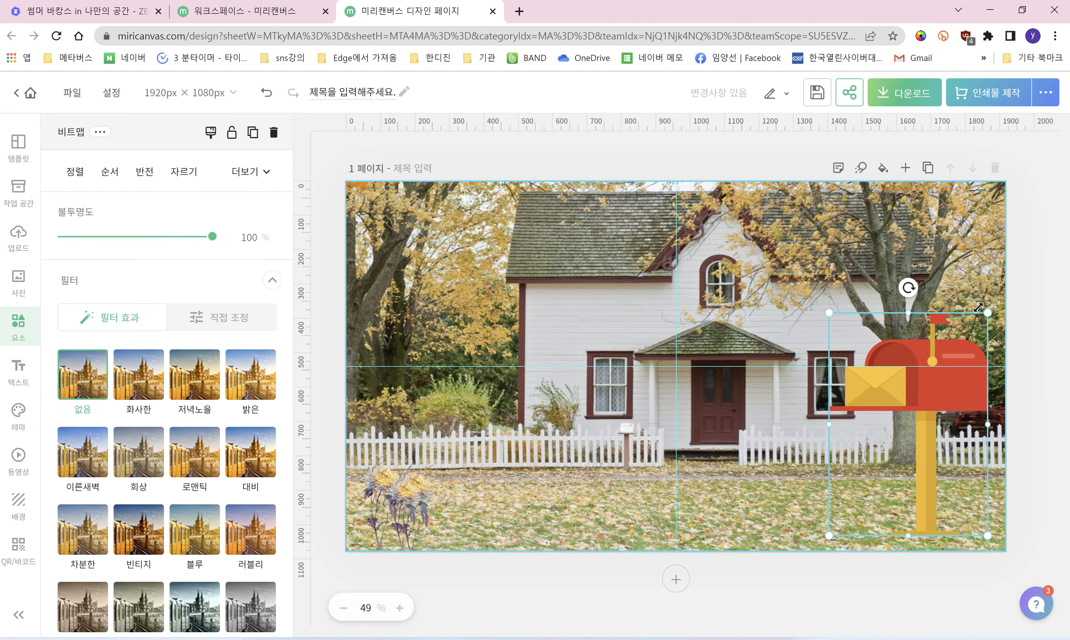
pyautogui.moveTo(986, 312); pyautogui.dragTo(967, 478)
pyautogui.click(1030, 450)
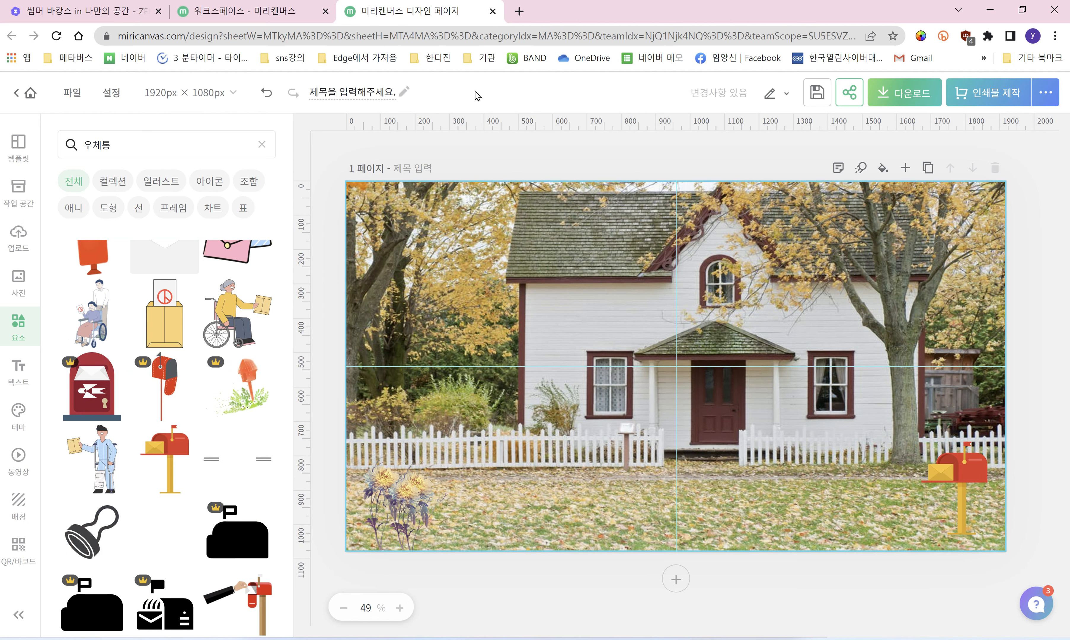
# Step: Title the design 배경화면 and download it as a web PNG
pyautogui.click(375, 86)
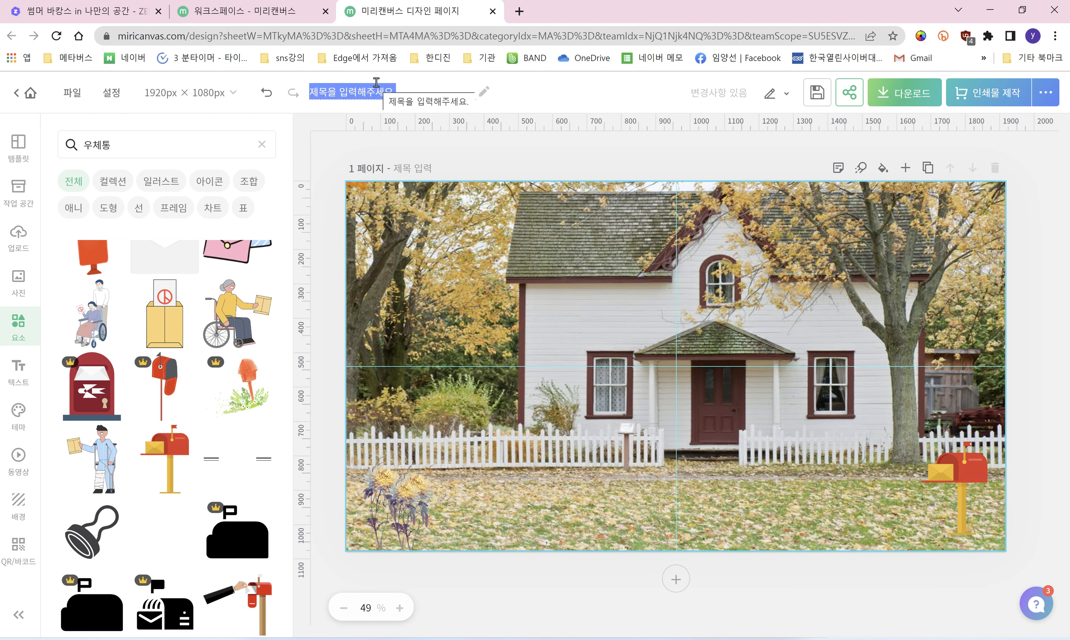
pyautogui.write('배경화면')
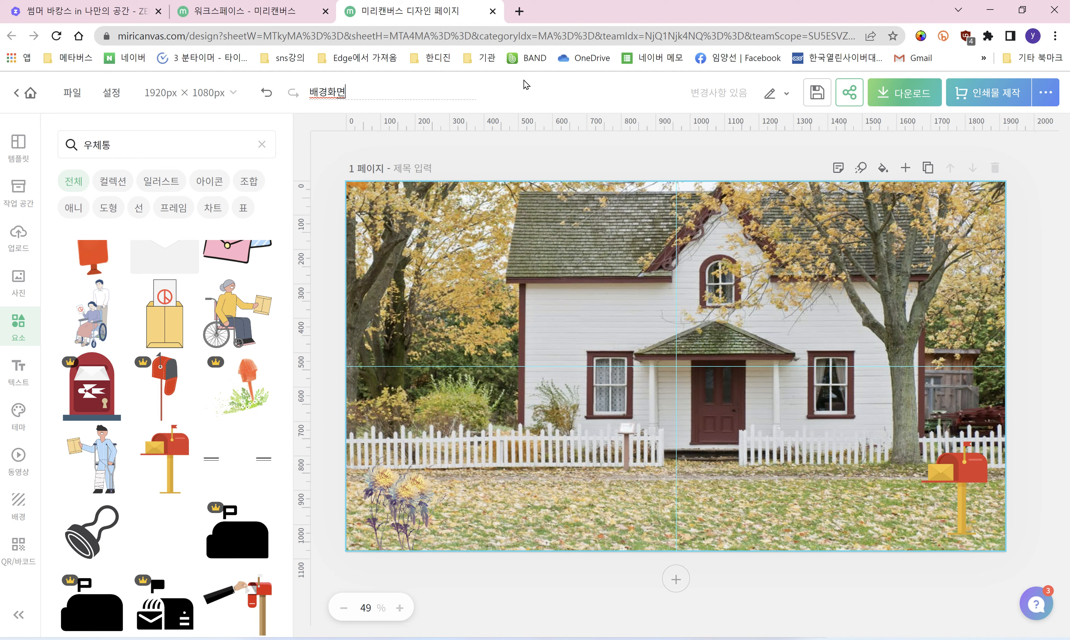
pyautogui.click(907, 94)
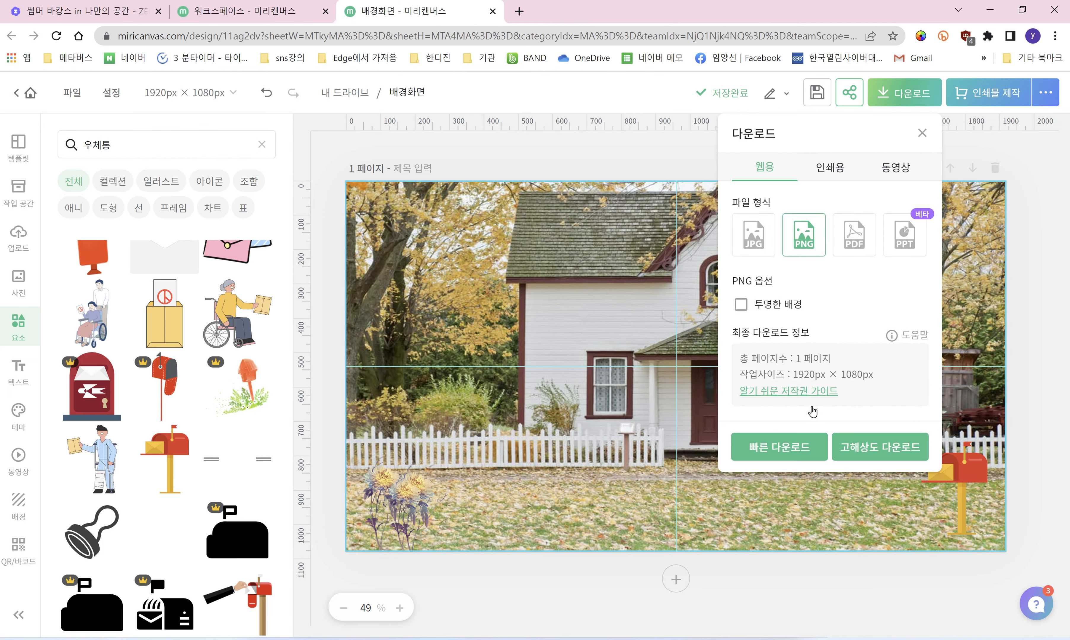
pyautogui.click(874, 447)
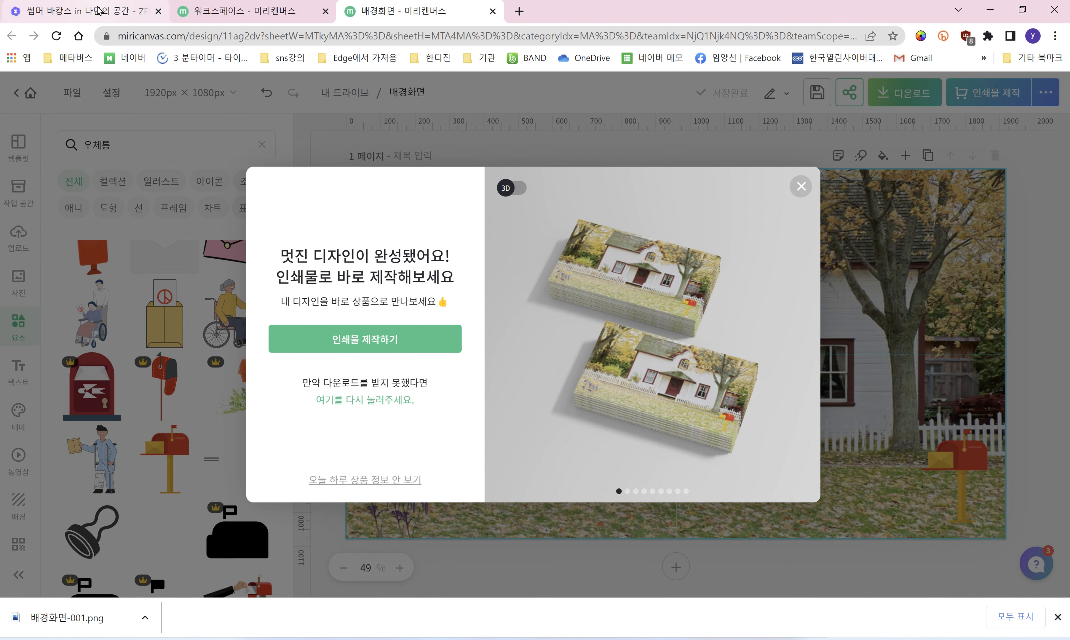
# Step: Back in the ZEP editor, name the new map 꽃집 and create it
pyautogui.click(99, 11)
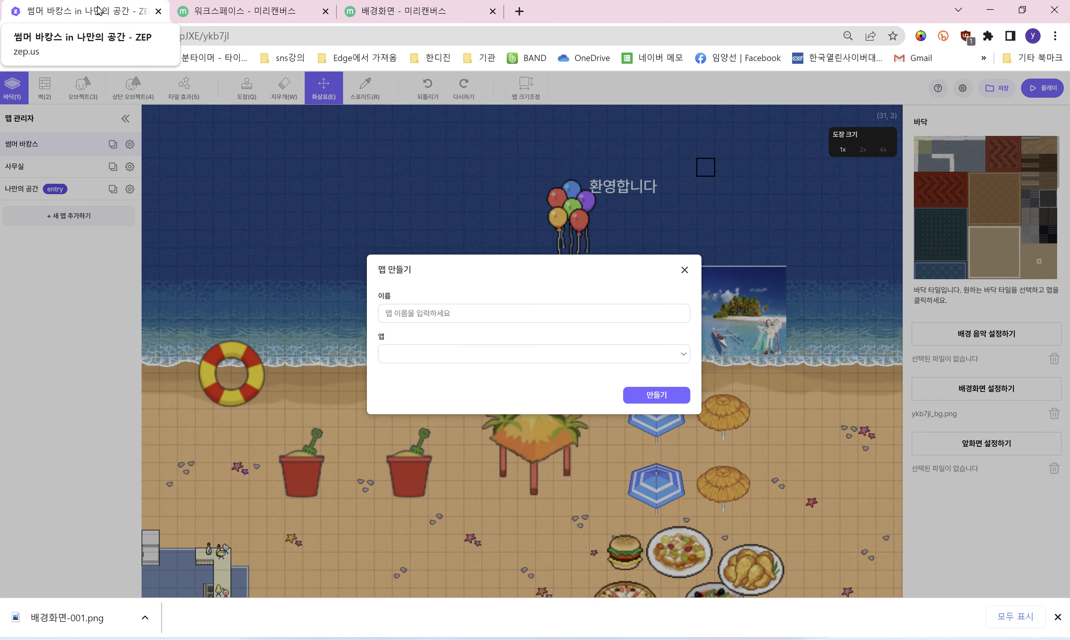
pyautogui.click(479, 311)
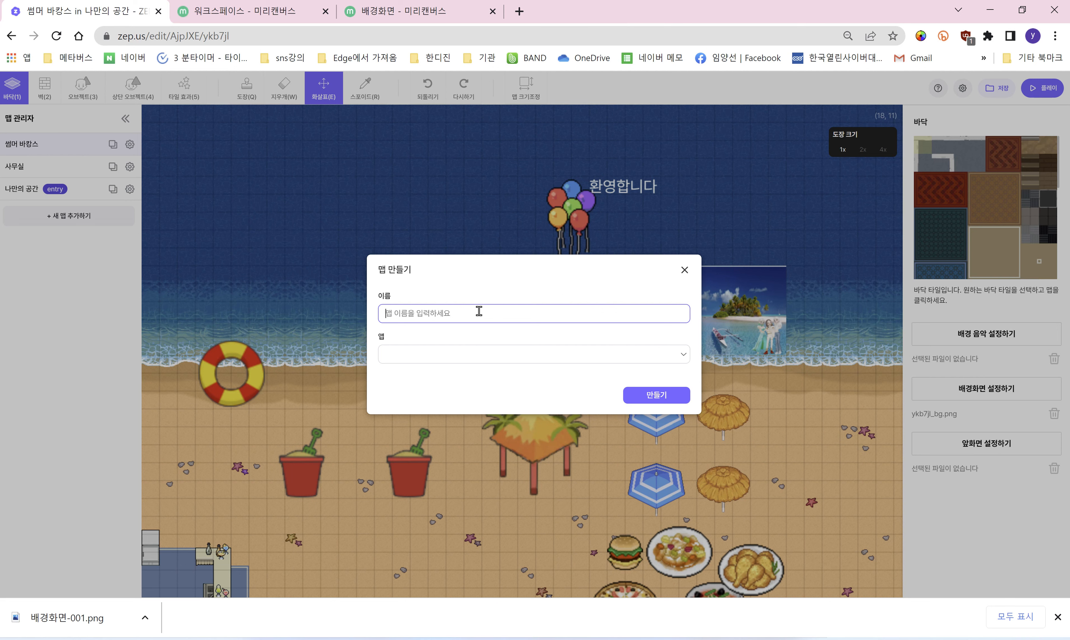
pyautogui.write('꽃집')
pyautogui.click(649, 396)
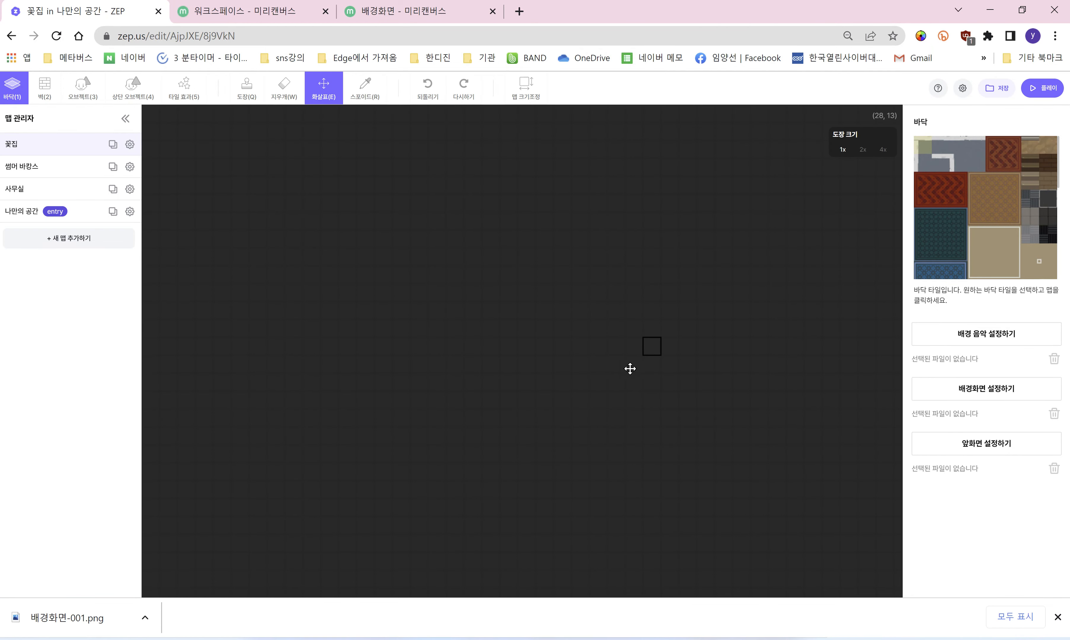
# Step: Set 배경화면-001 from the Downloads folder as the 꽃집 map's background image
pyautogui.click(1002, 391)
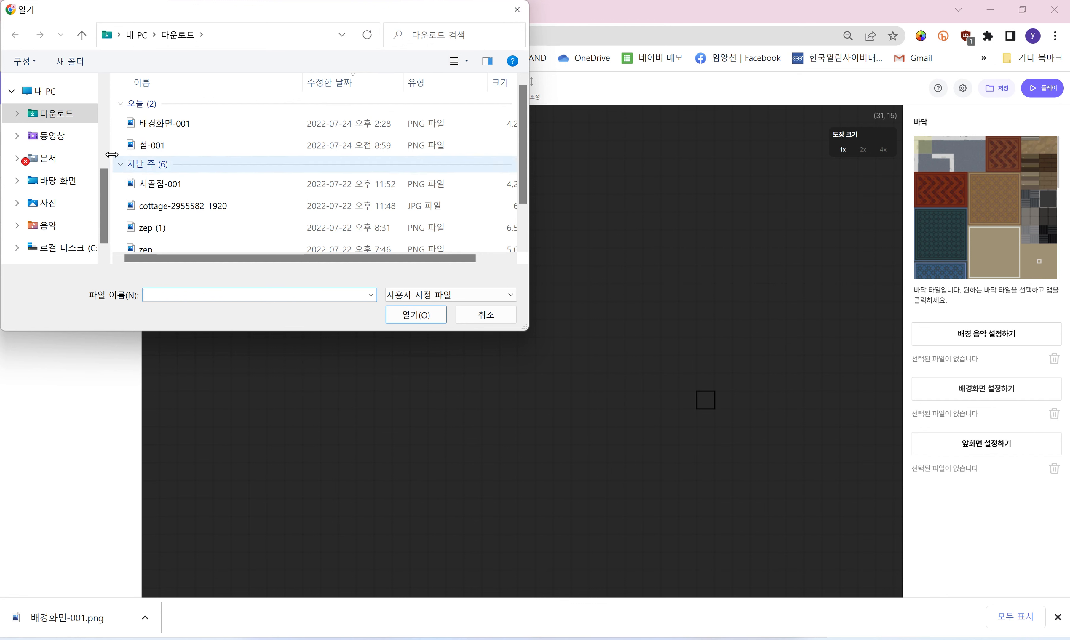
pyautogui.click(73, 114)
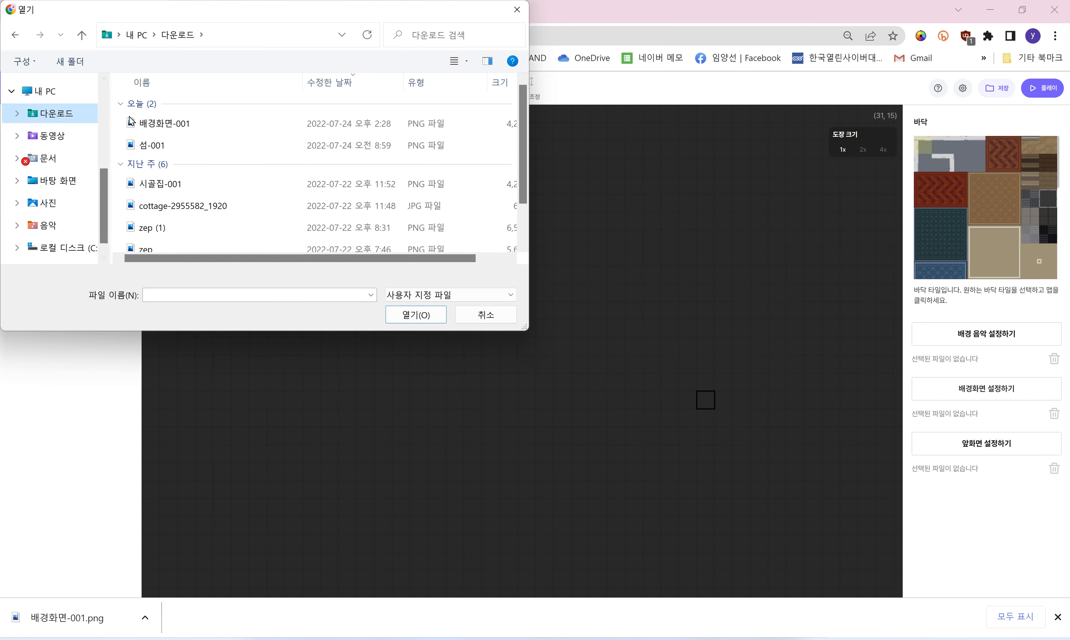
pyautogui.click(196, 130)
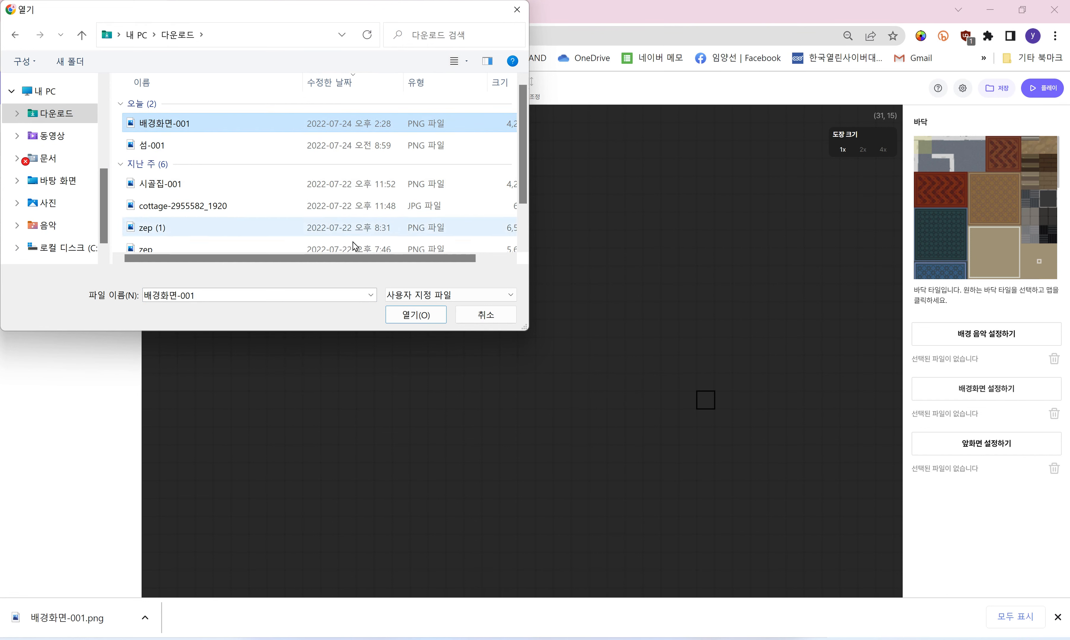
pyautogui.click(416, 317)
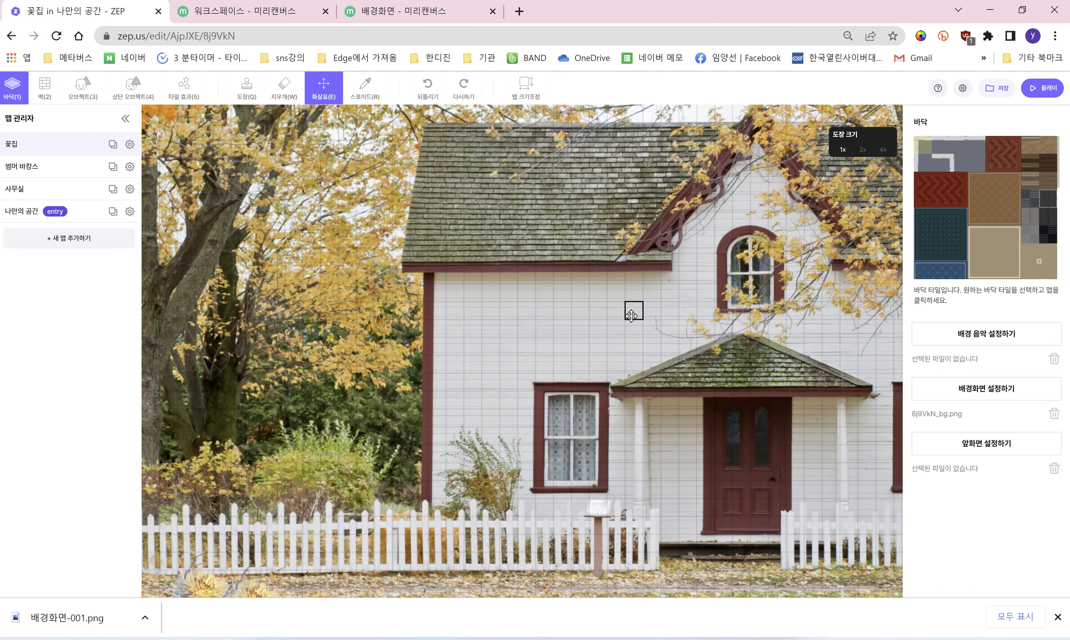
# Step: Pan across the new house background, then bring up the background music file picker
pyautogui.moveTo(595, 325)
pyautogui.mouseDown()
pyautogui.moveTo(440, 333)
pyautogui.moveTo(629, 330)
pyautogui.moveTo(631, 202)
pyautogui.moveTo(545, 282)
pyautogui.moveTo(380, 256)
pyautogui.moveTo(300, 263)
pyautogui.moveTo(447, 291)
pyautogui.mouseUp()
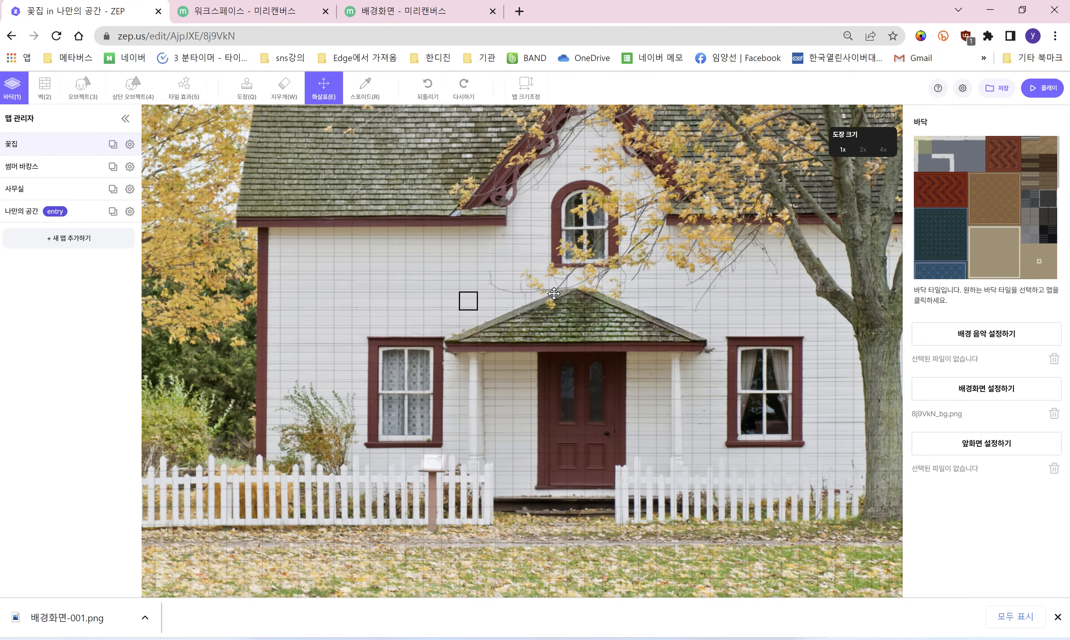
pyautogui.moveTo(554, 294)
pyautogui.mouseDown()
pyautogui.moveTo(500, 308)
pyautogui.moveTo(502, 323)
pyautogui.mouseUp()
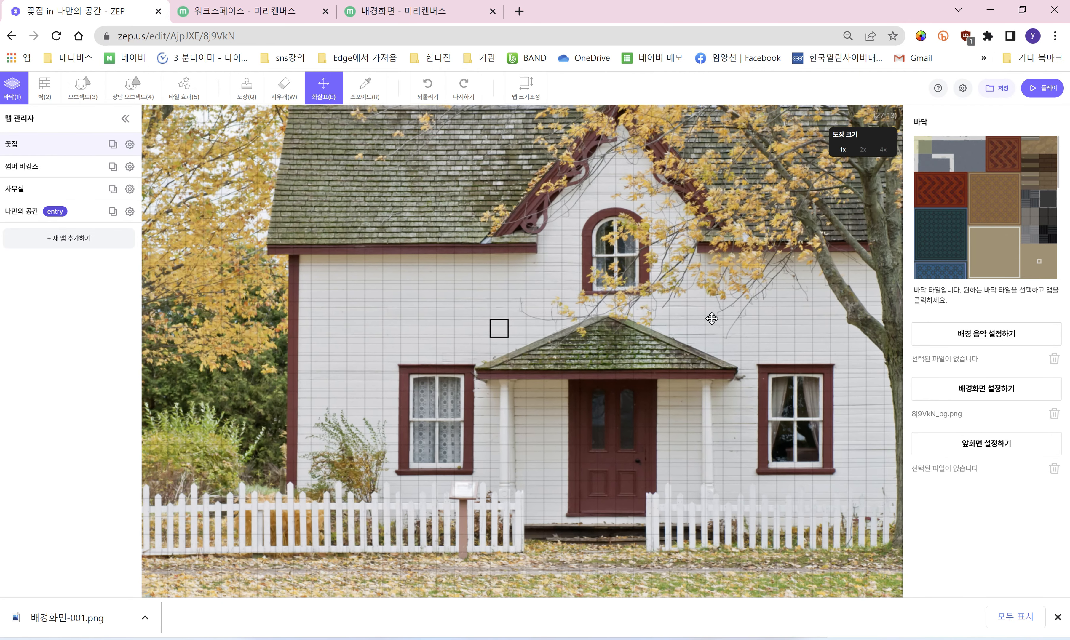
pyautogui.click(989, 339)
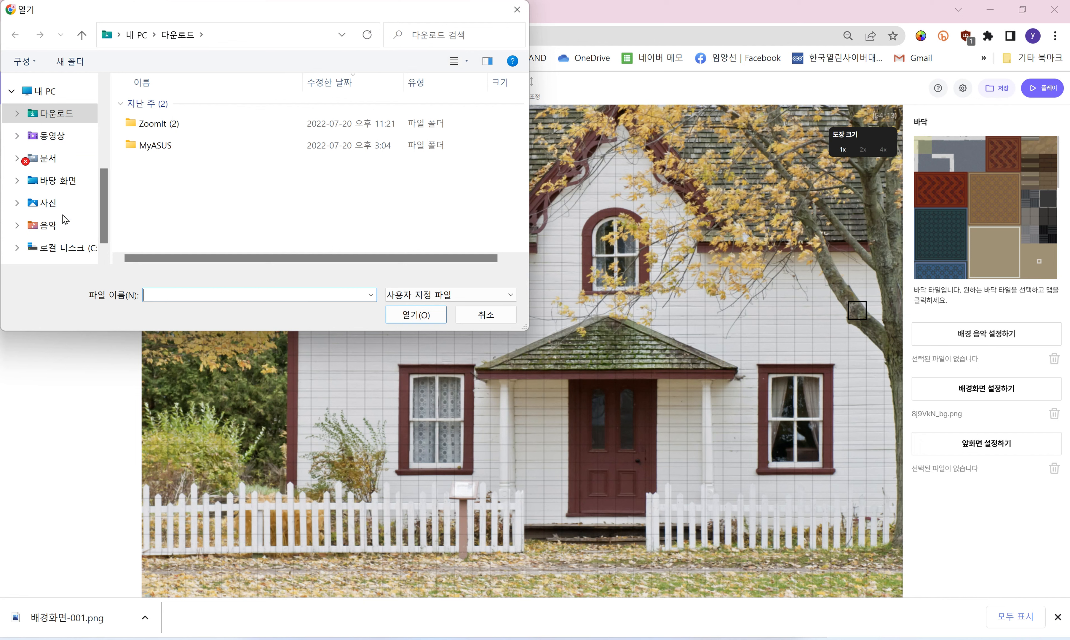
# Step: Pick the 달이 참 예쁘다고 MP3 from the 사진 folder as background music
pyautogui.scroll(-1, 70, 221)
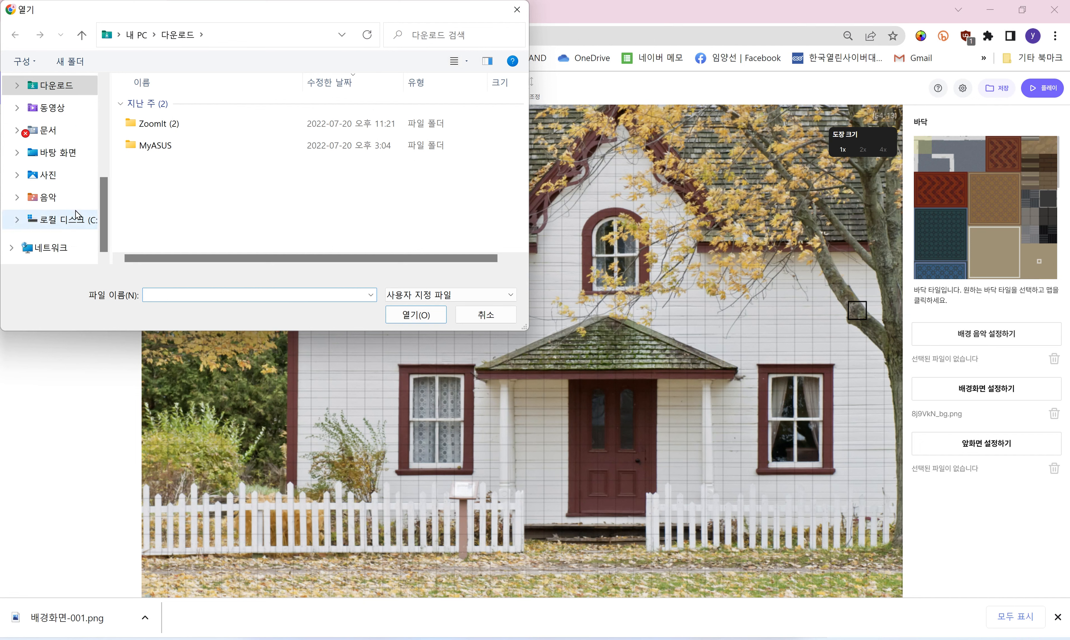
pyautogui.click(69, 180)
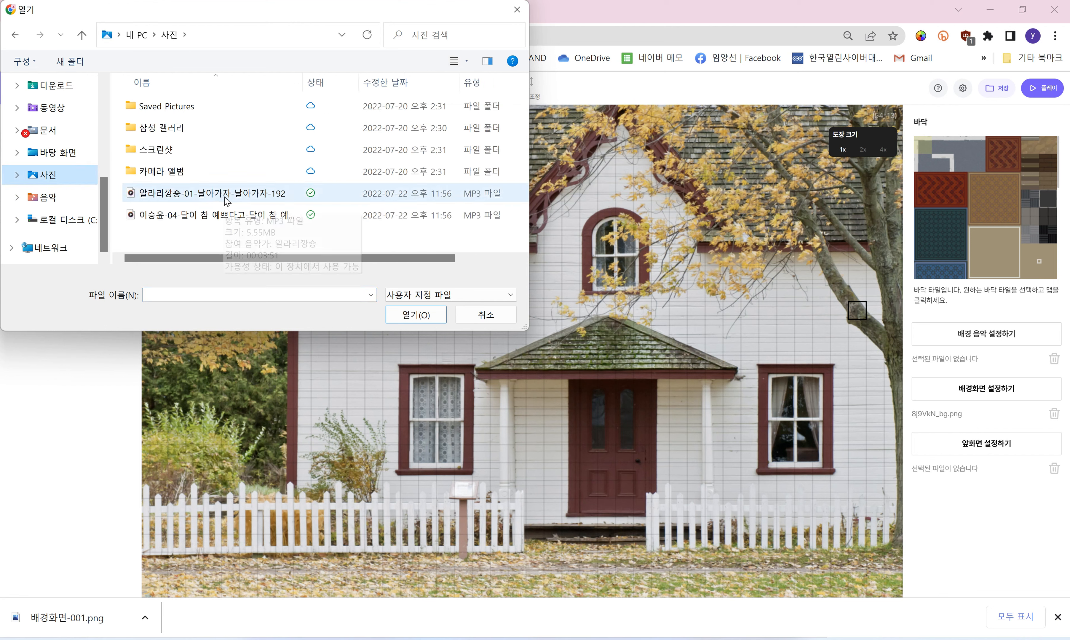
pyautogui.click(223, 224)
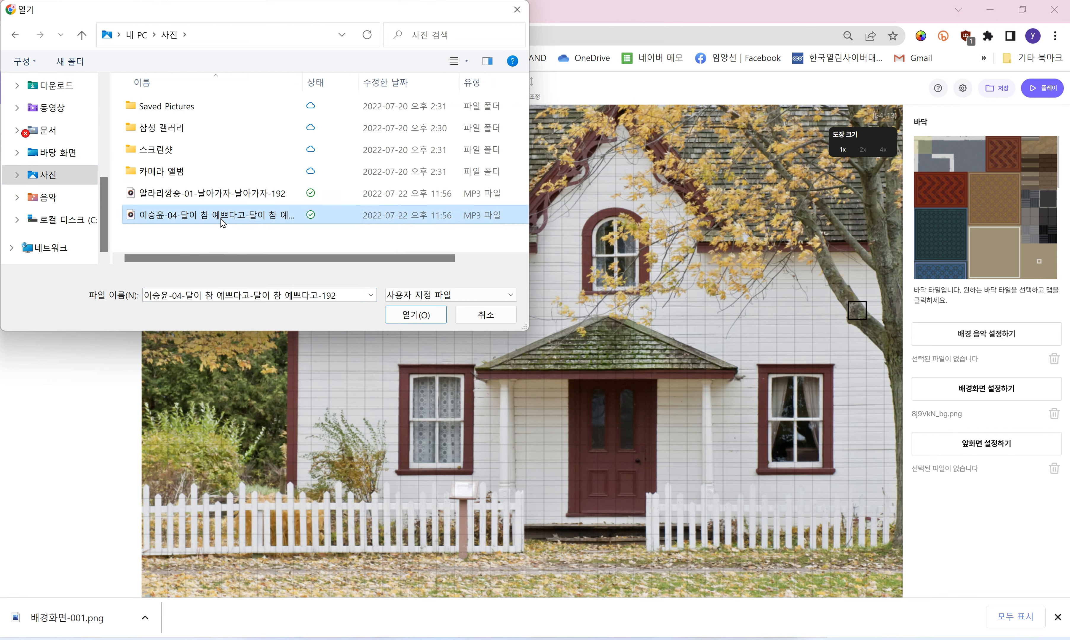
pyautogui.click(404, 320)
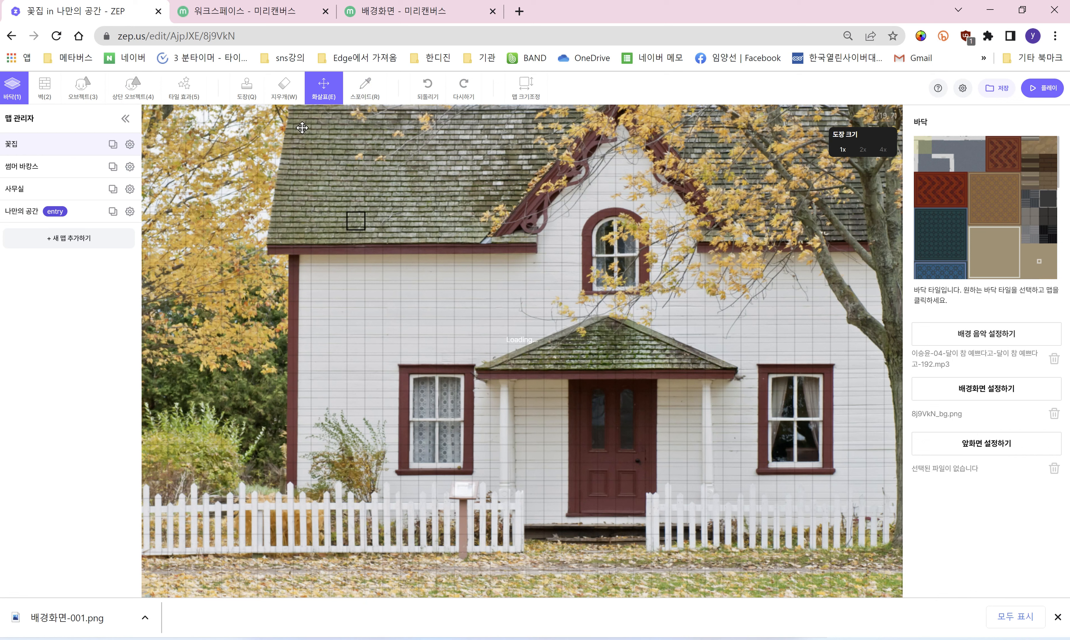
# Step: Save the 꽃집 map and launch it in play mode
pyautogui.click(249, 100)
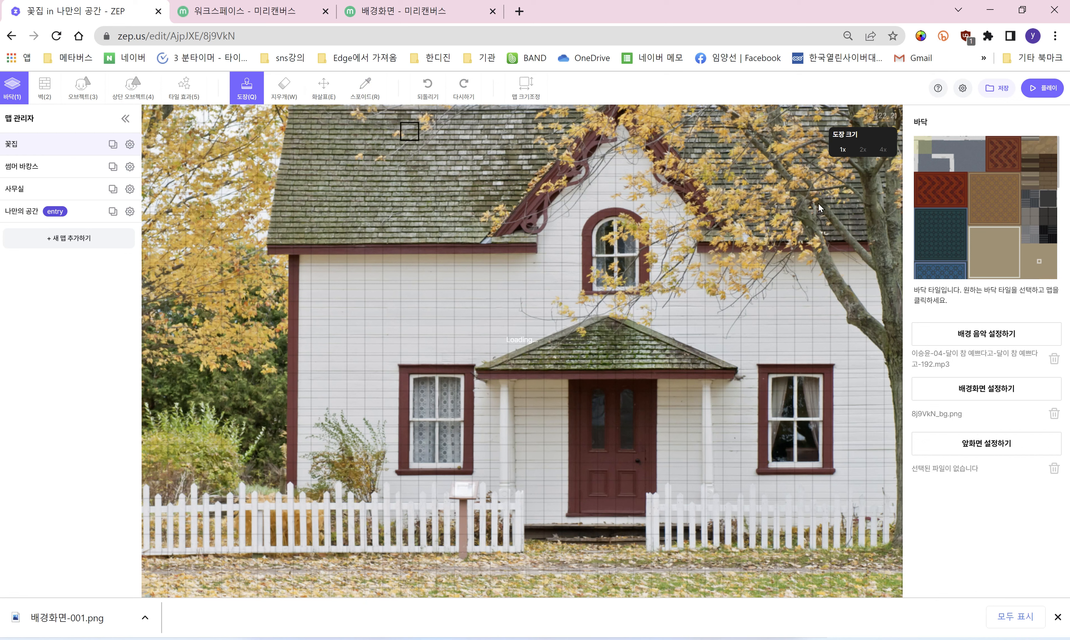
pyautogui.click(1003, 94)
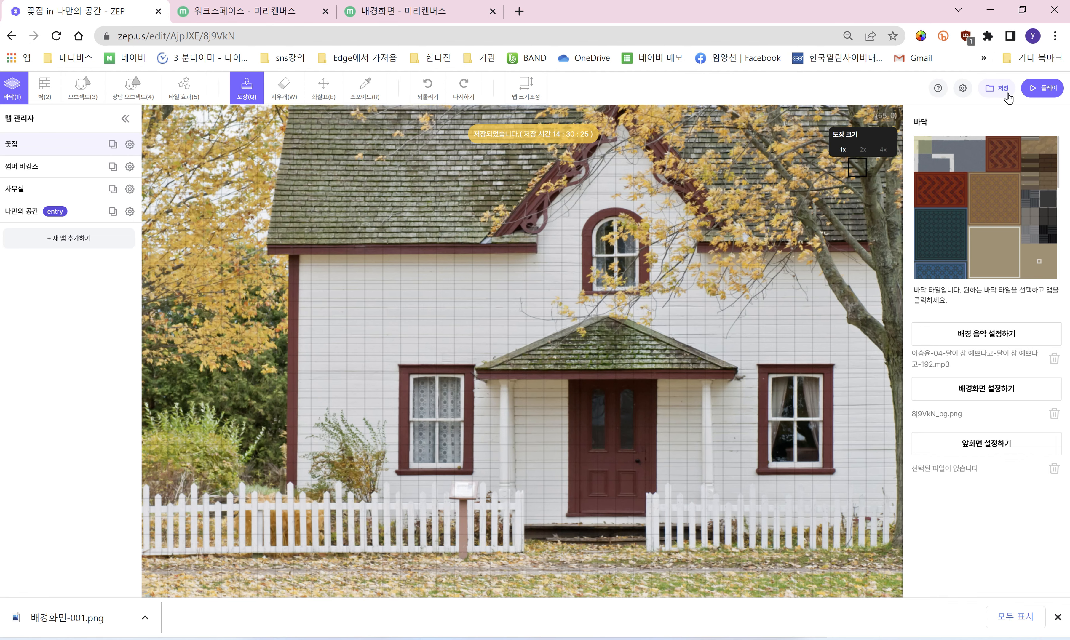
pyautogui.click(1043, 89)
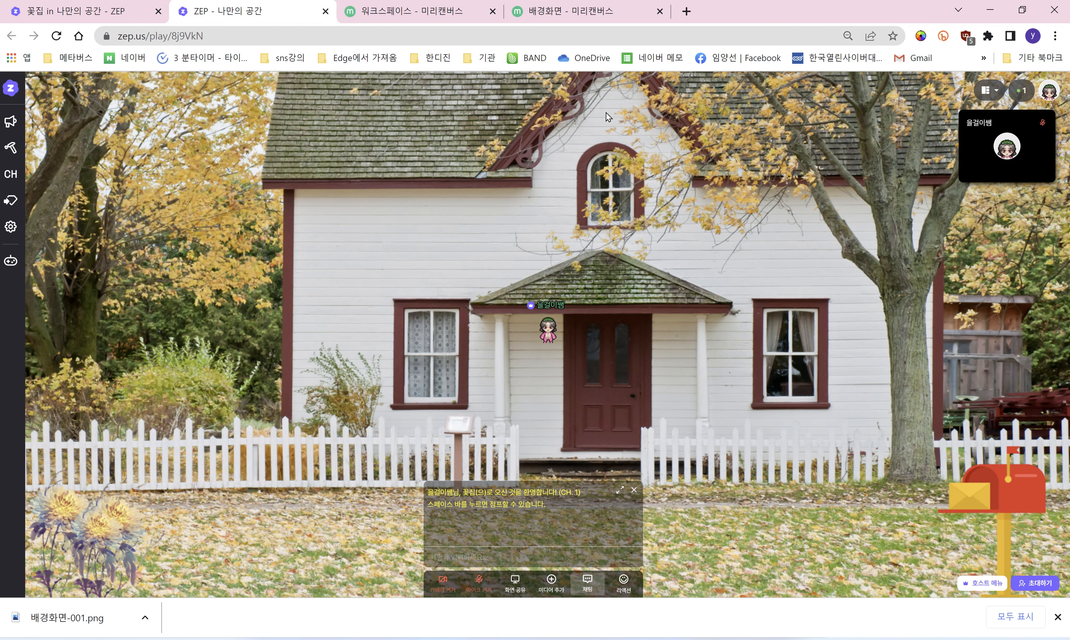
# Step: Walk the avatar down, lower background music volume to 5, then close the play tab
pyautogui.press('Down')
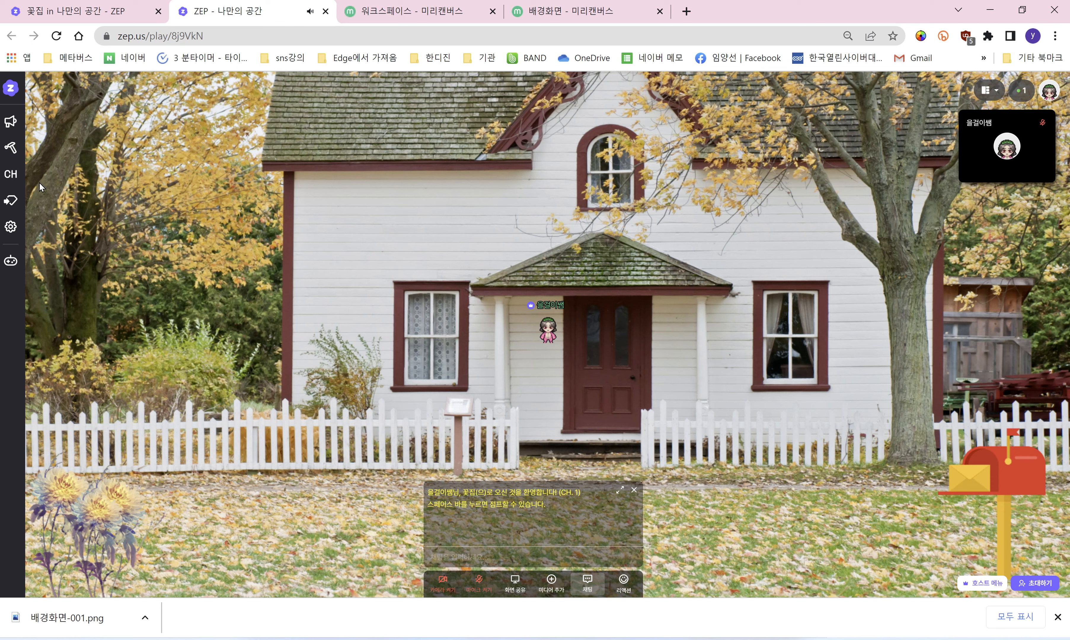
pyautogui.click(11, 227)
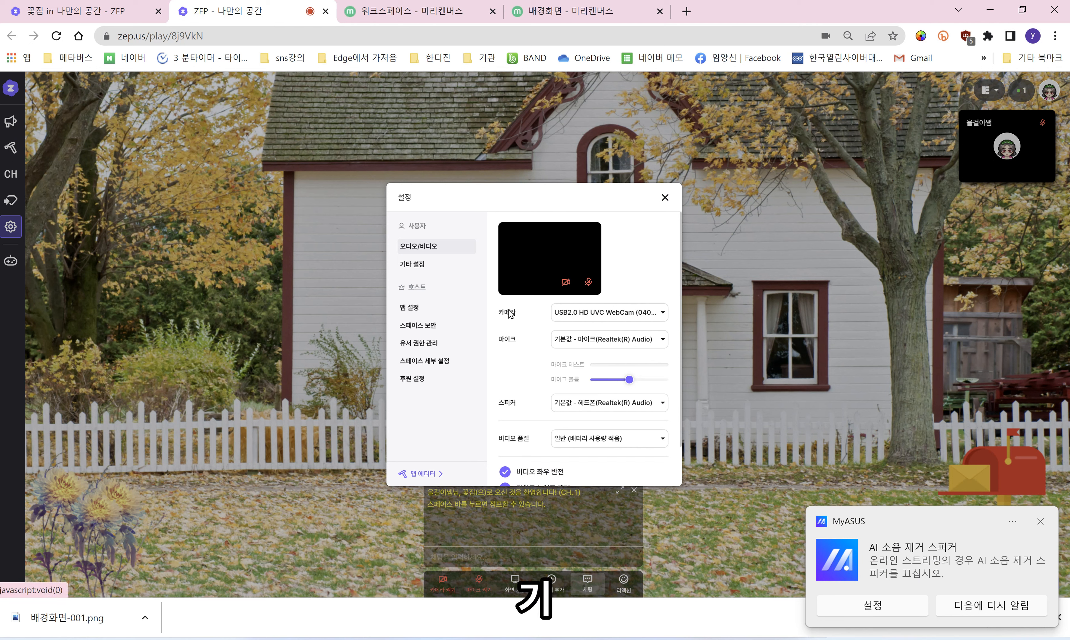
pyautogui.click(437, 266)
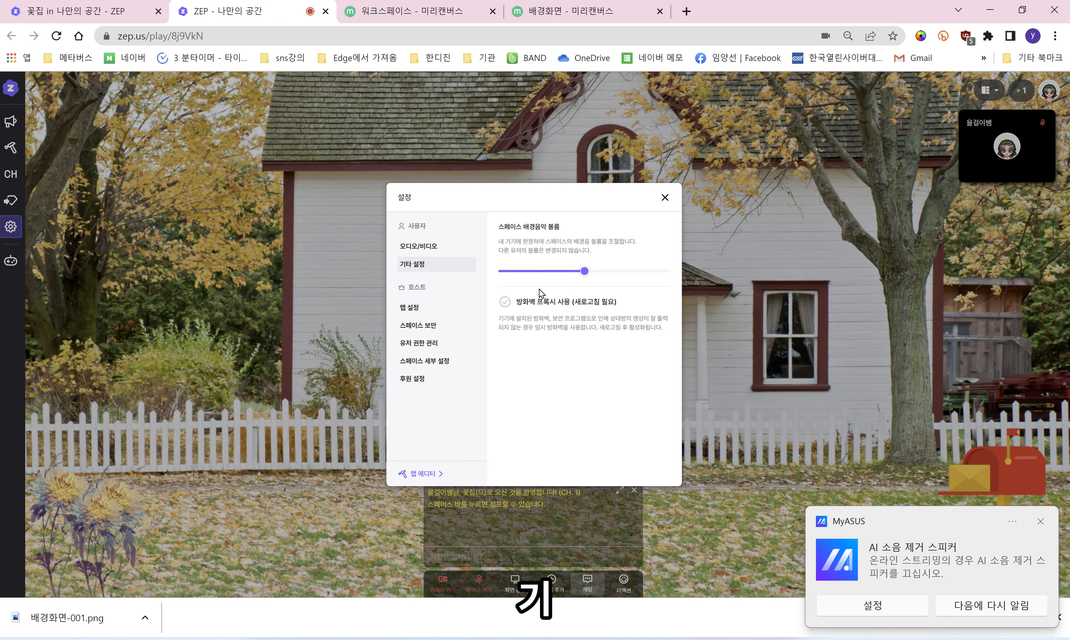
pyautogui.click(511, 271)
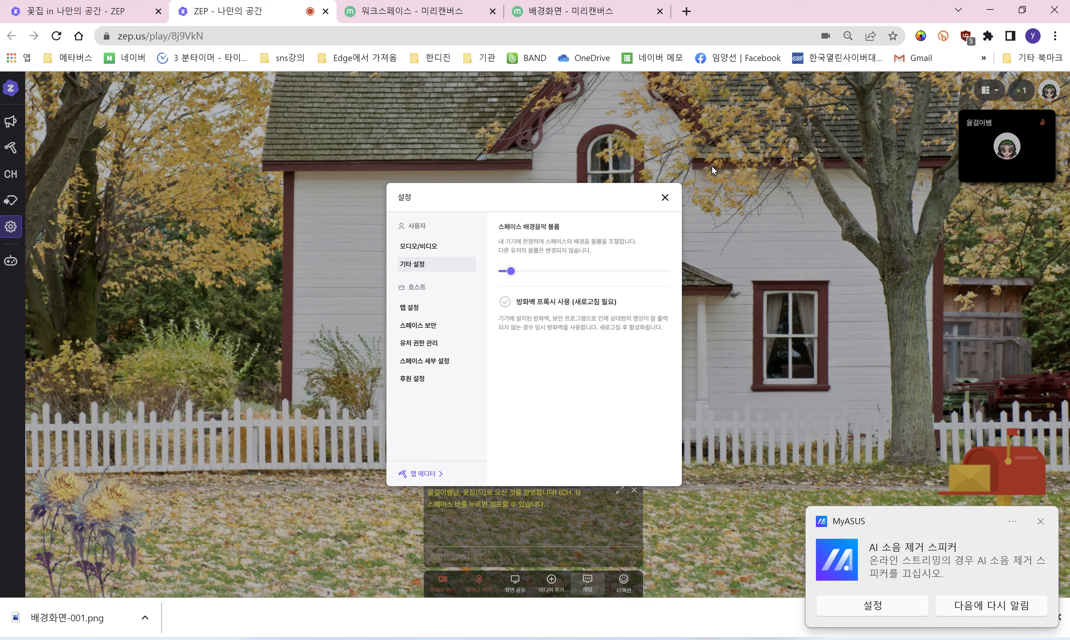
pyautogui.click(945, 464)
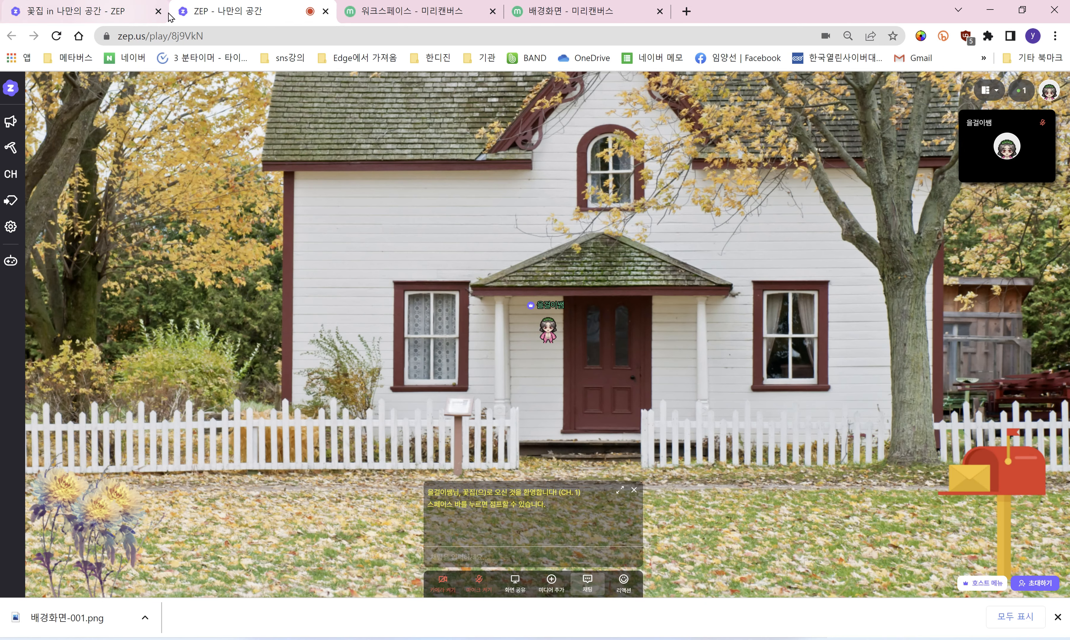
pyautogui.click(326, 11)
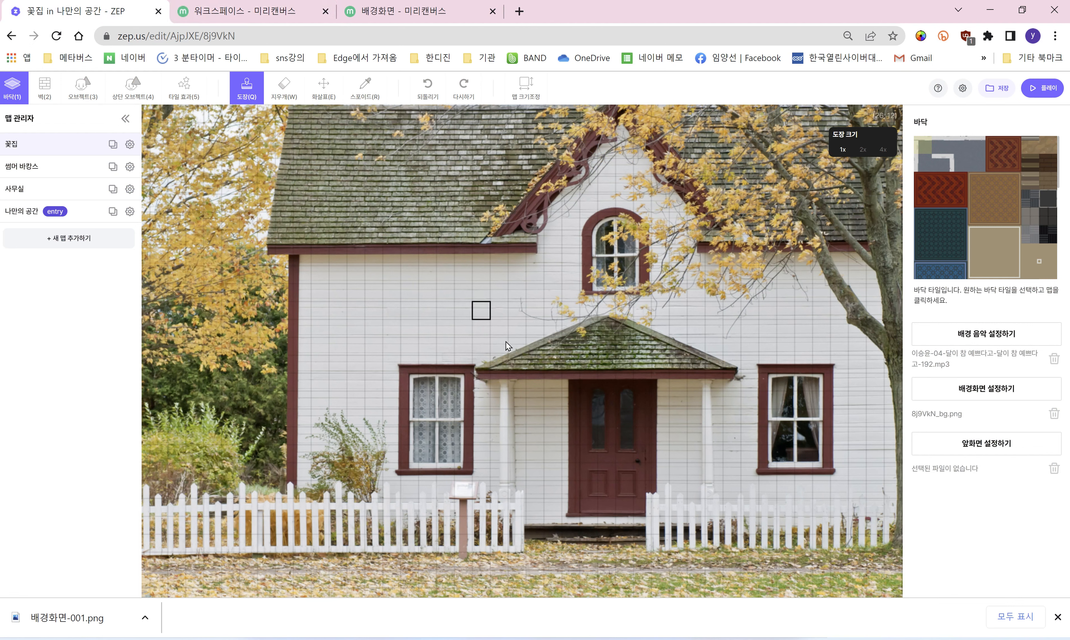
# Step: Pick 섬-001 from the Downloads folder as the map's foreground image
pyautogui.click(991, 450)
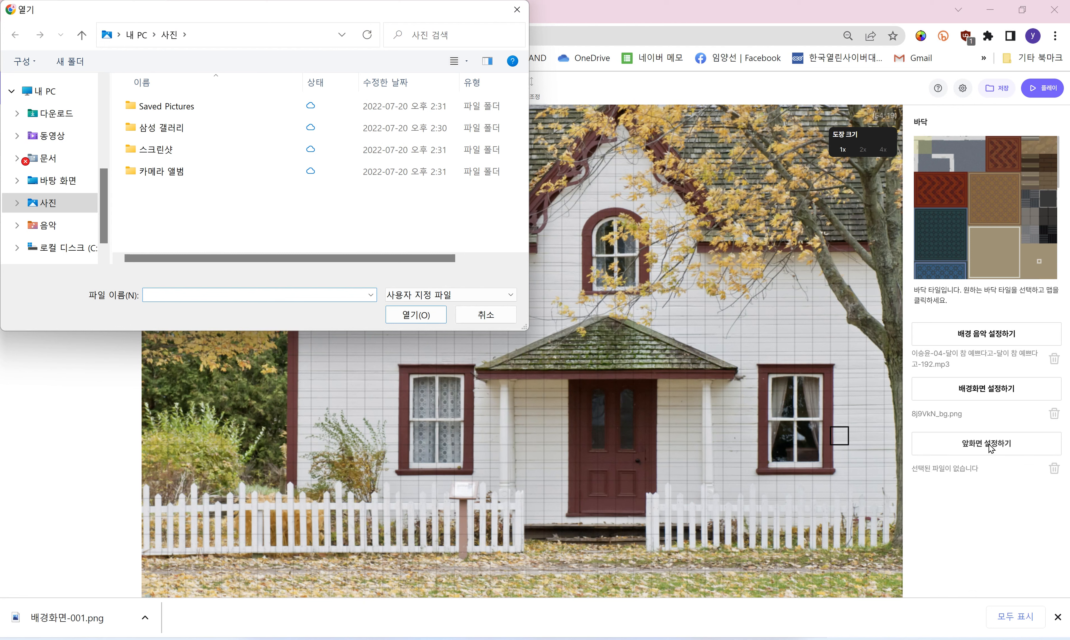
pyautogui.click(84, 119)
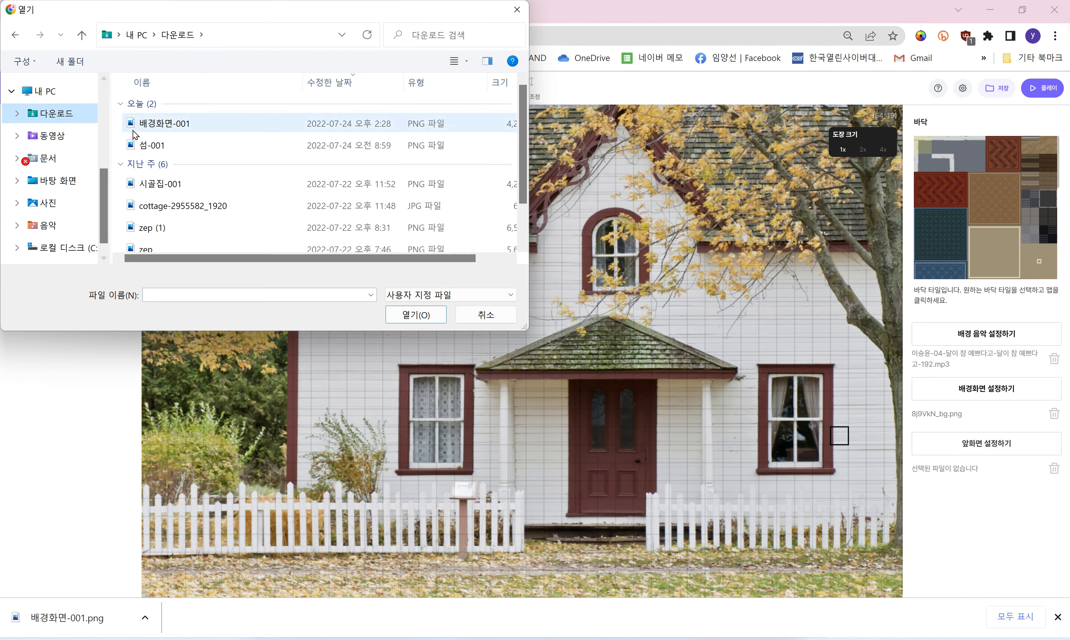
pyautogui.click(169, 149)
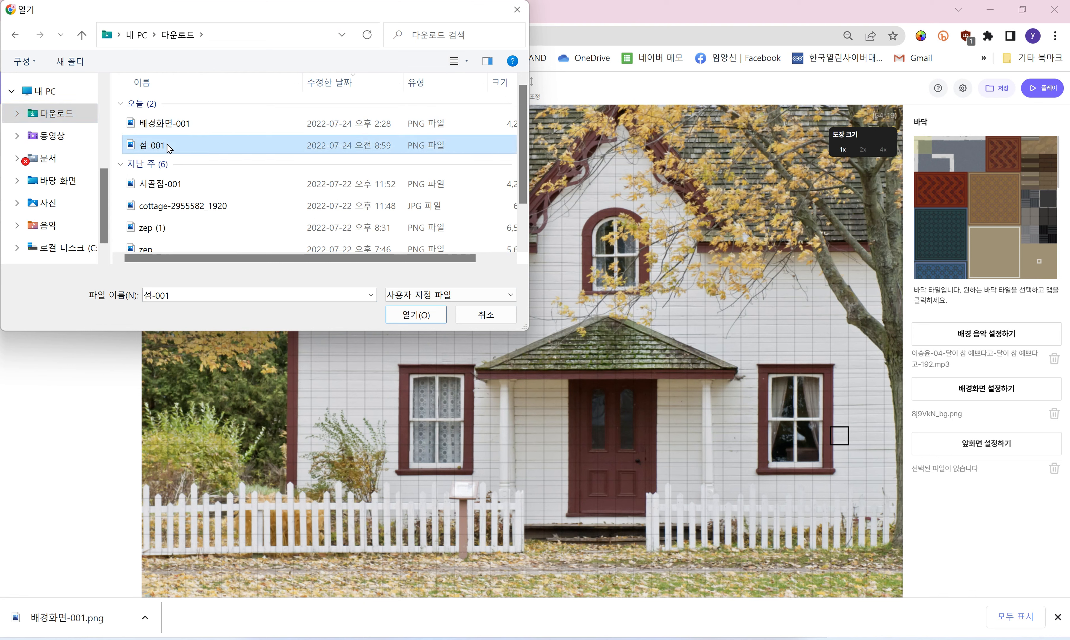
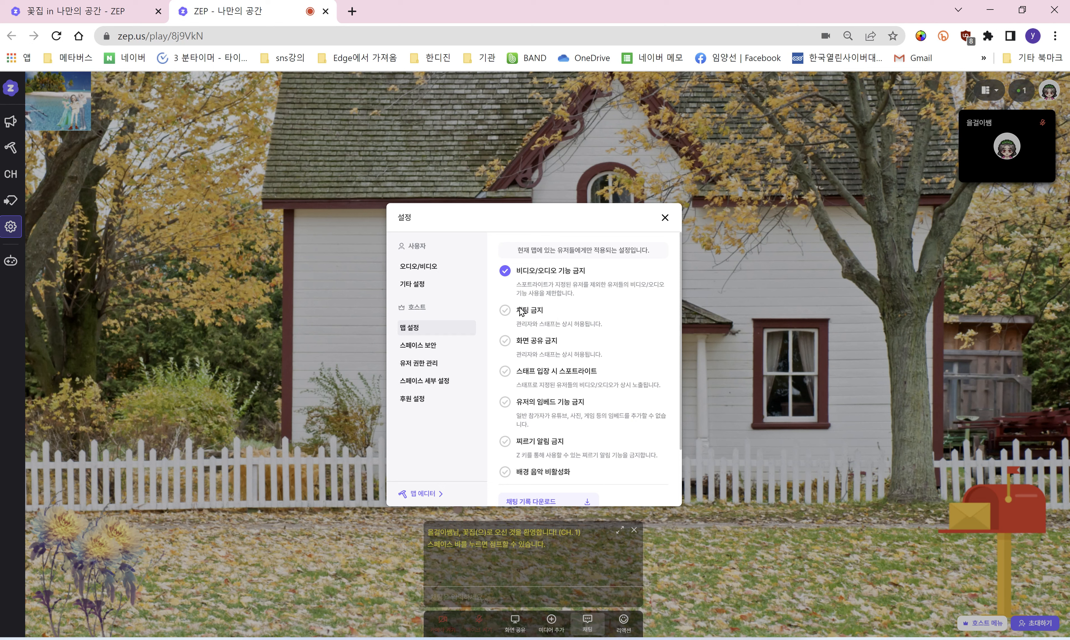
# Step: Check 채팅 금지, 화면 공유 금지, 스태프 스포트라이트, 임베드 금지, 찌르기 알림 금지 and 배경 음악 비활성화
pyautogui.click(504, 312)
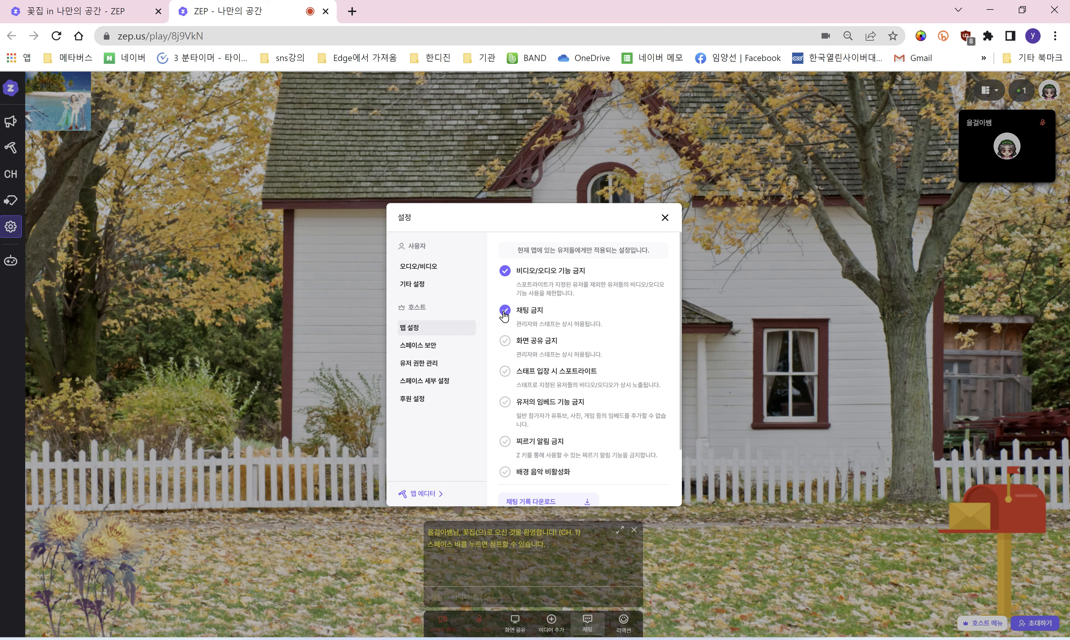
pyautogui.click(506, 342)
pyautogui.click(506, 372)
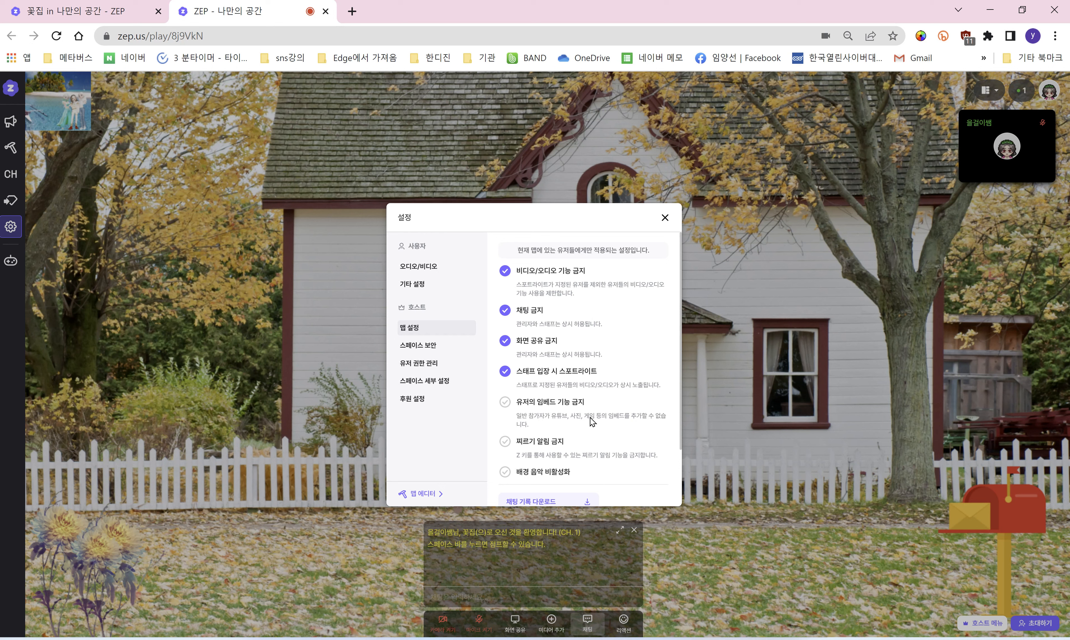
pyautogui.click(504, 403)
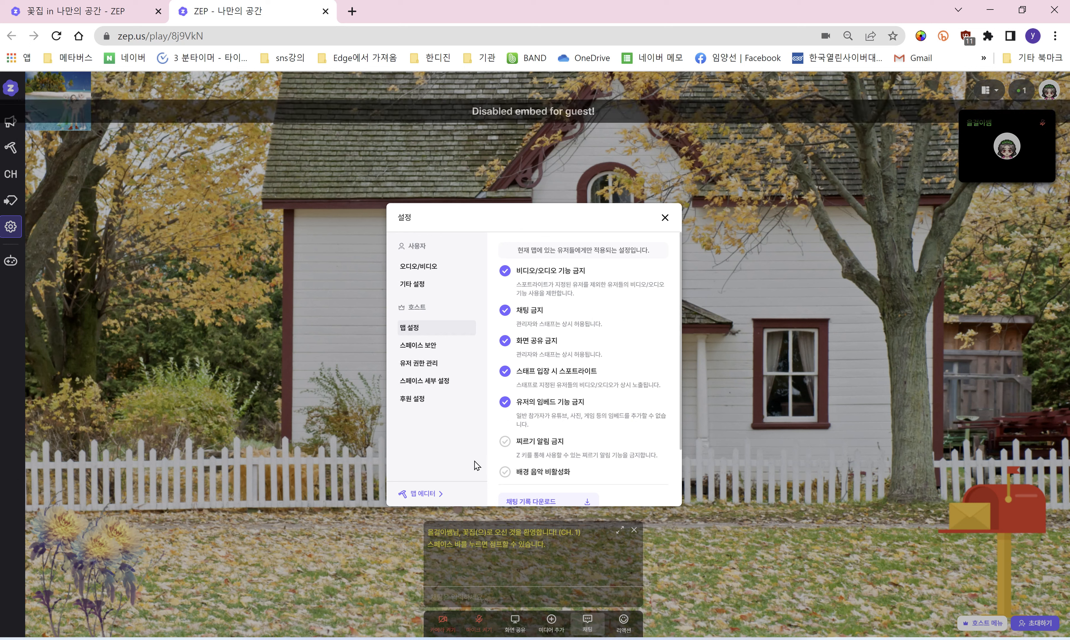
pyautogui.click(505, 442)
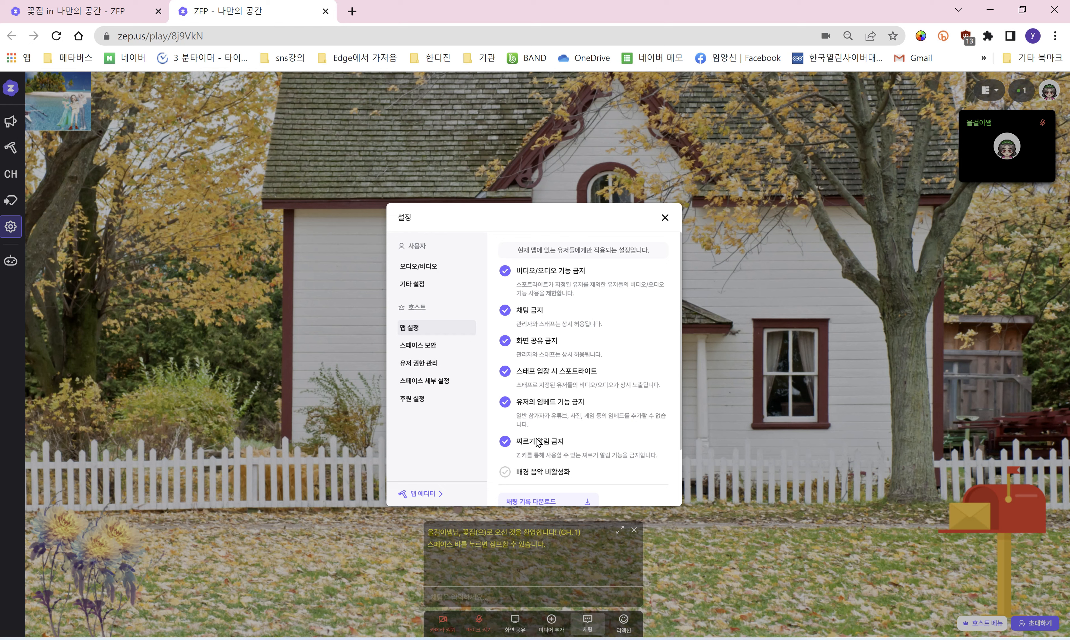
pyautogui.click(505, 473)
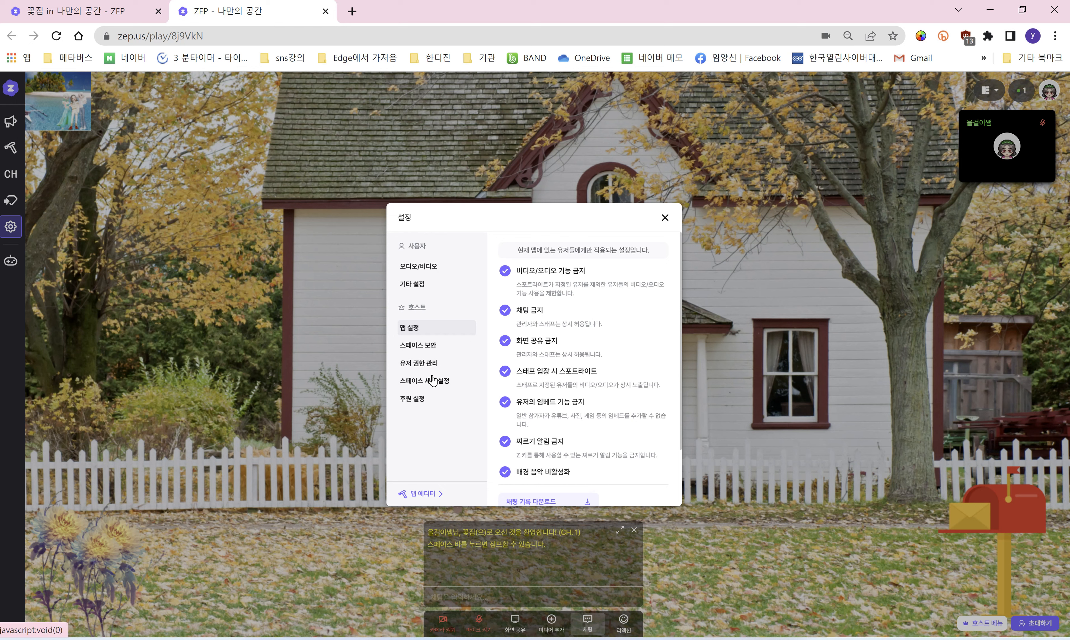
pyautogui.click(434, 348)
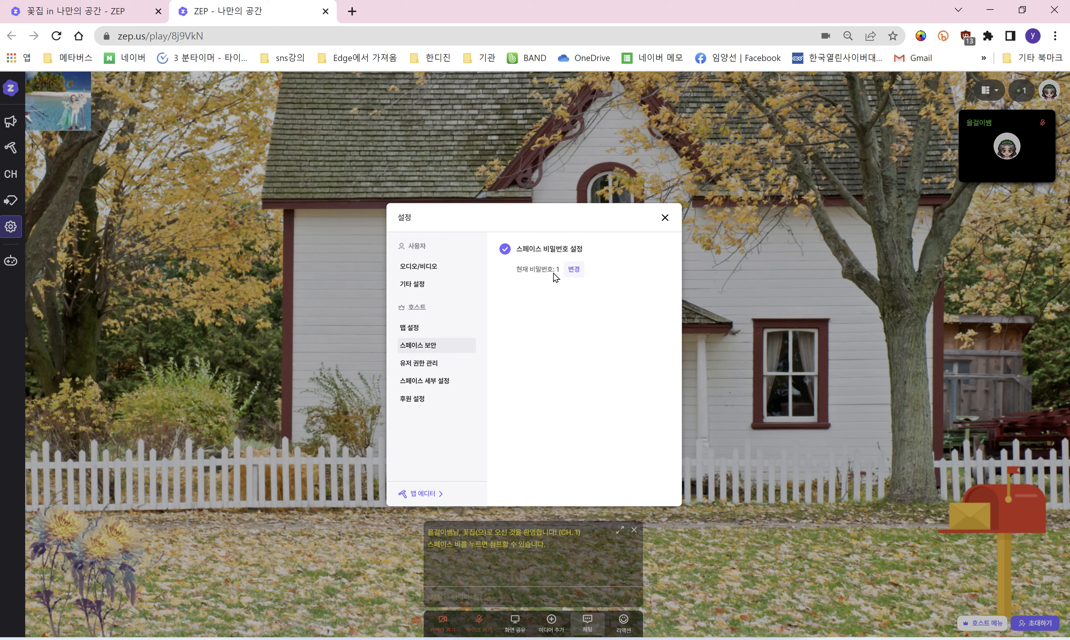
# Step: Start a space password change, cancel it with 입력취소, then go to 유저 권한 관리
pyautogui.click(574, 270)
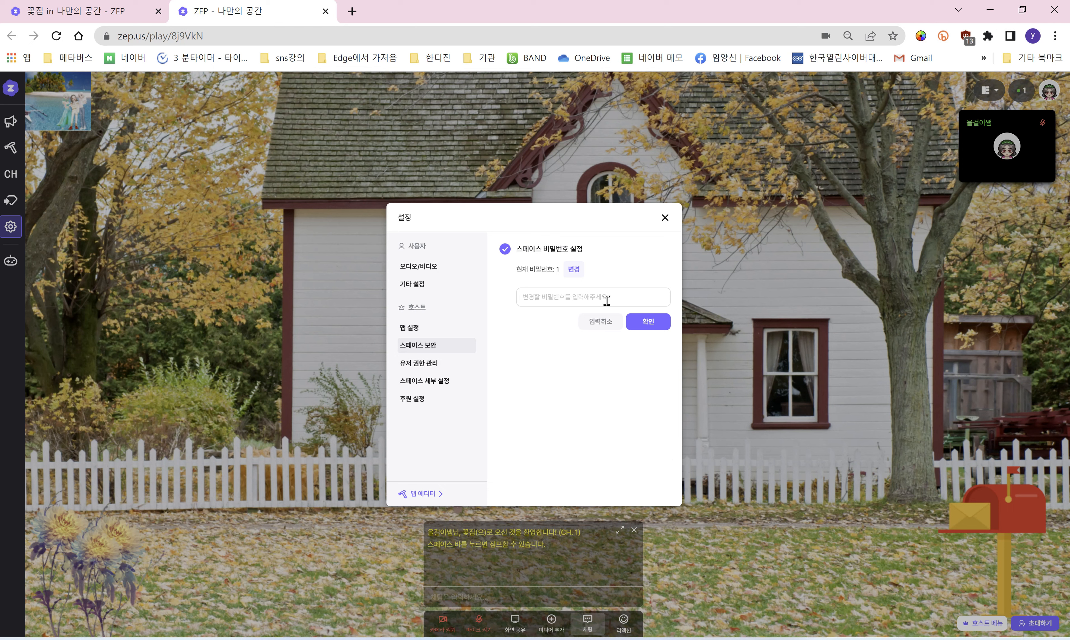
pyautogui.click(603, 324)
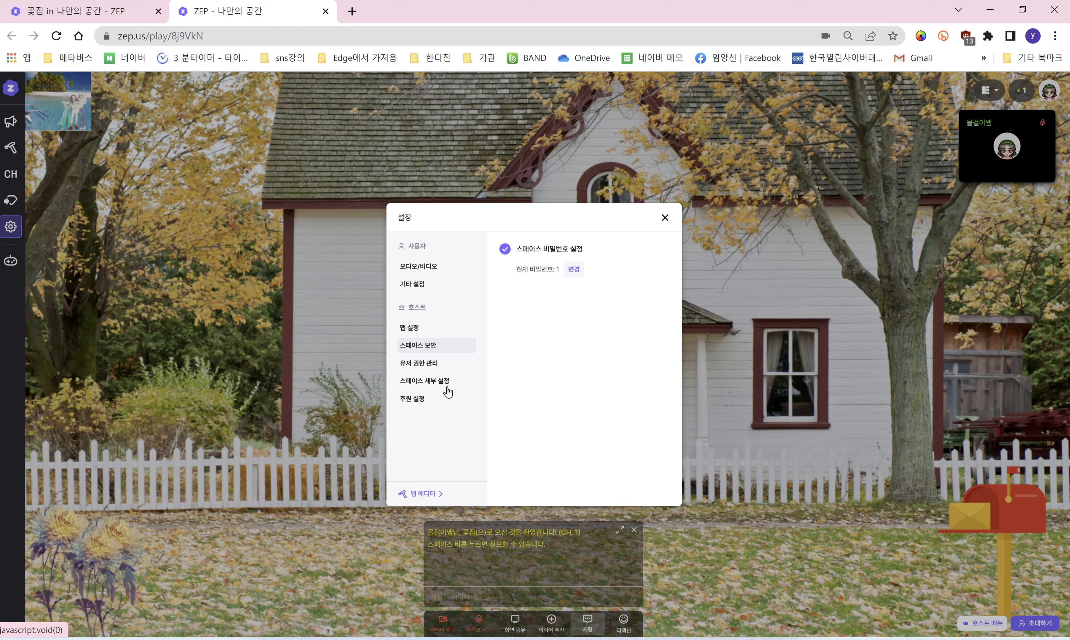
pyautogui.click(433, 366)
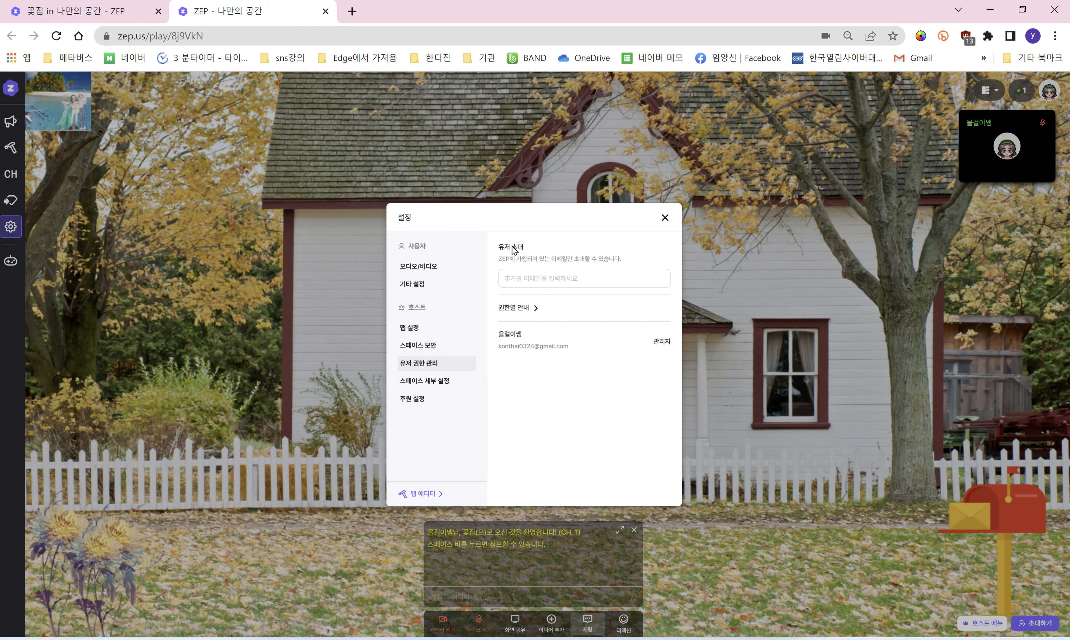
# Step: Enter the invitee's e-mail id in the 유저 초대 field and open the 권한별 안내 guide
pyautogui.click(545, 280)
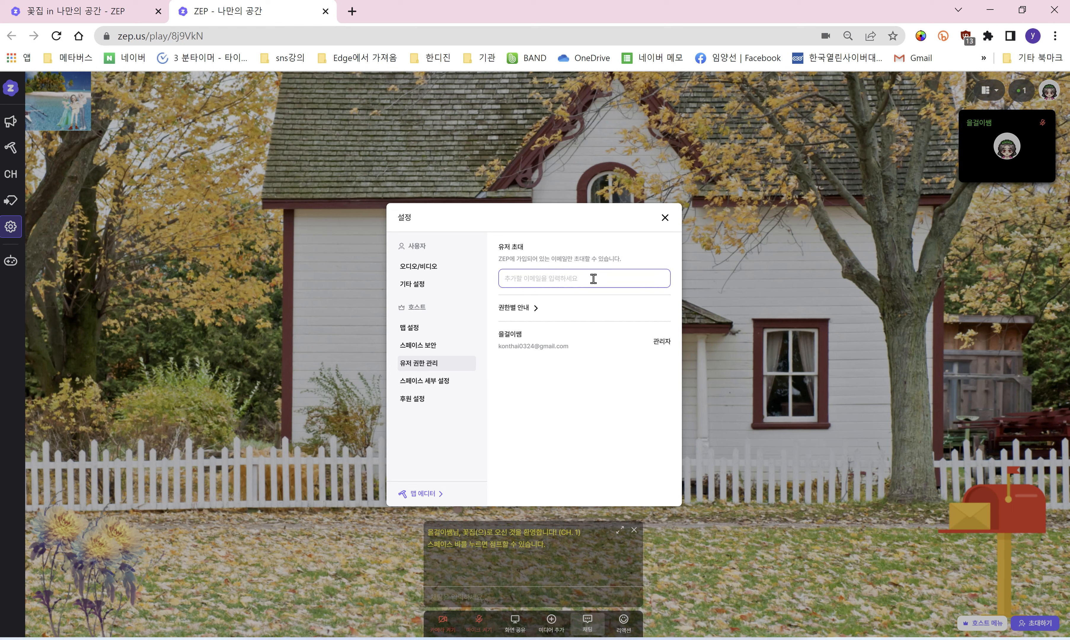
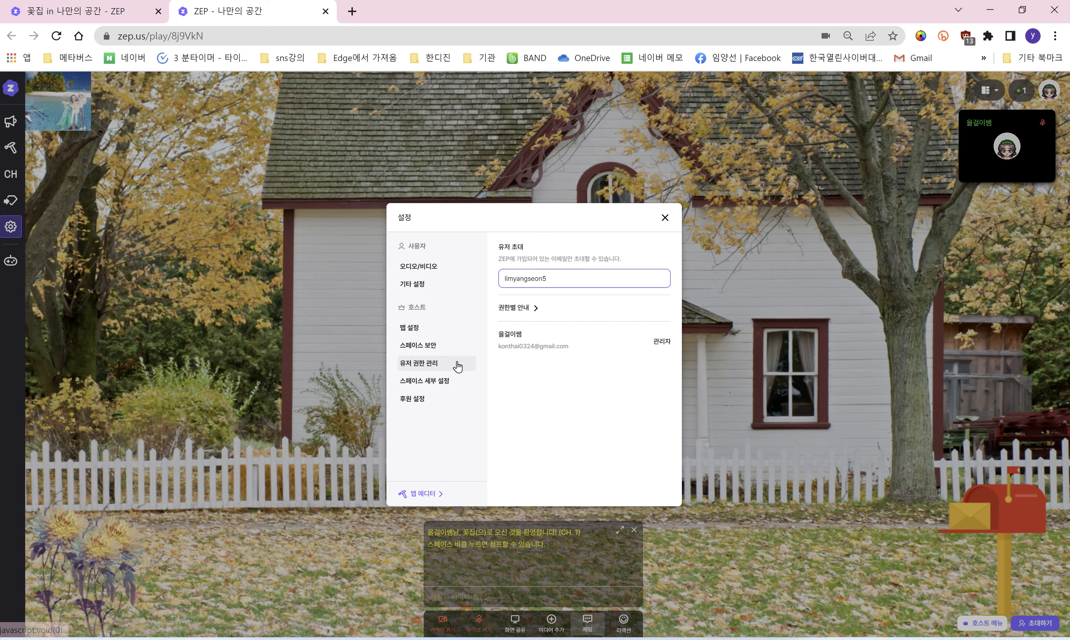
pyautogui.click(535, 310)
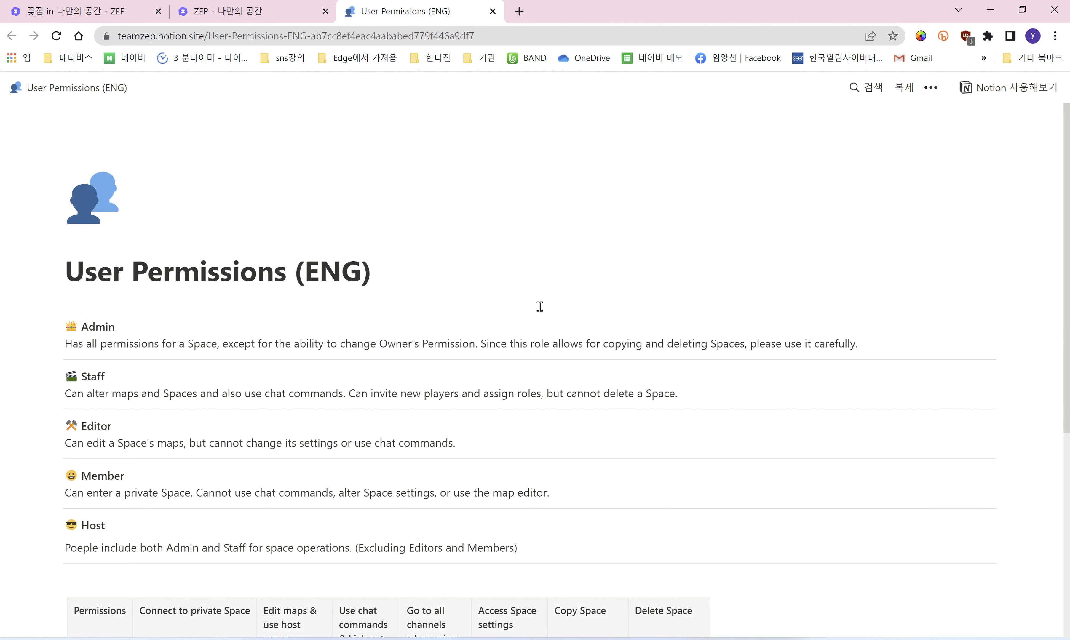
# Step: Translate the User Permissions guide to Korean, review the roles table, then close the tab
pyautogui.rightClick(541, 309)
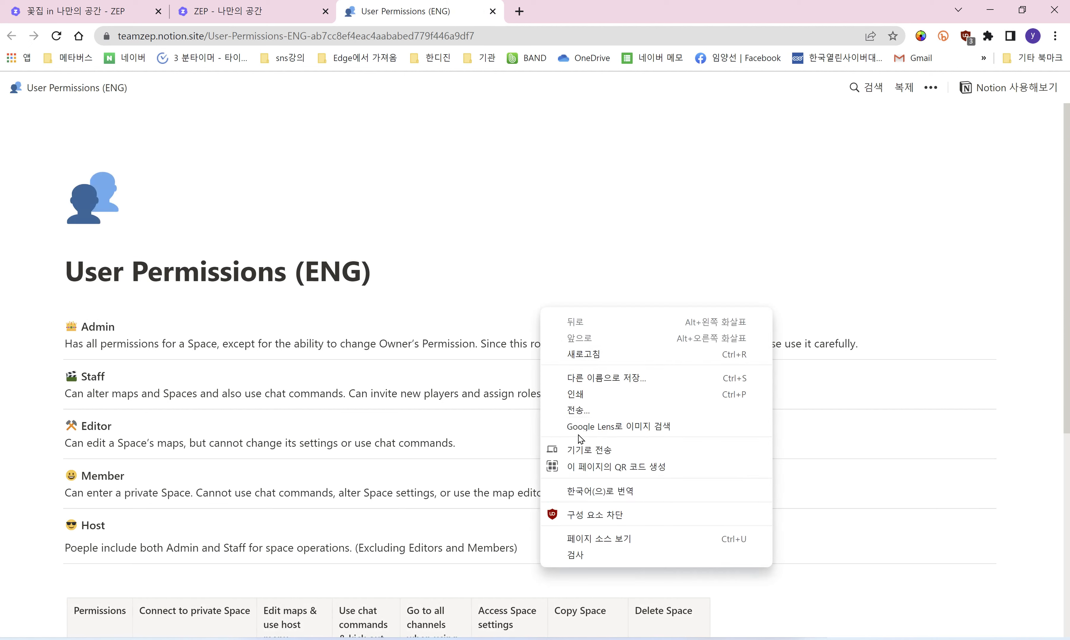
pyautogui.click(586, 222)
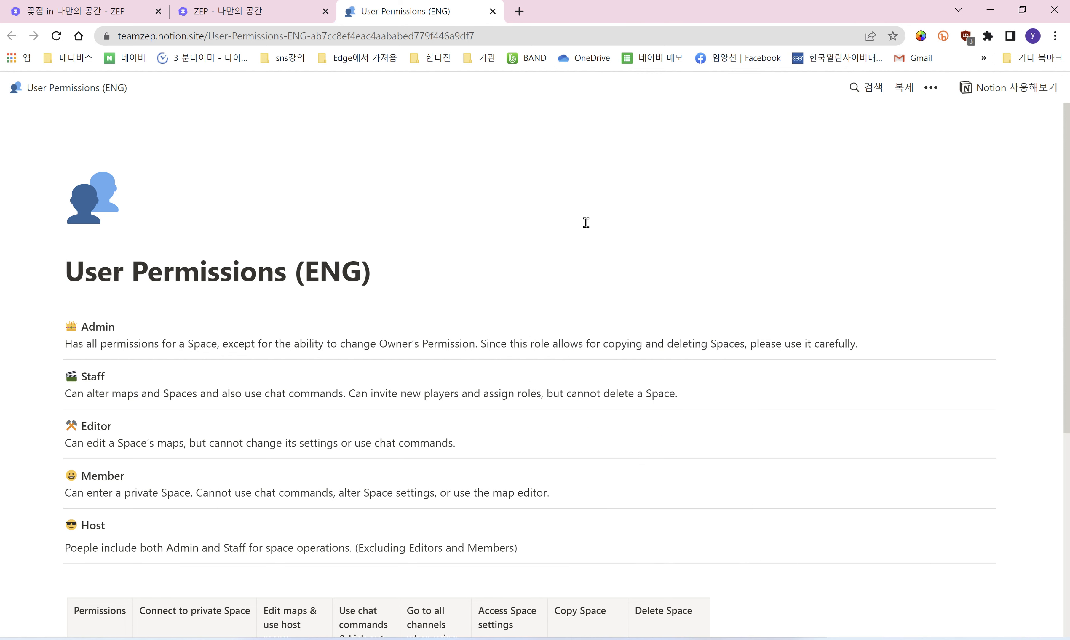
pyautogui.rightClick(586, 222)
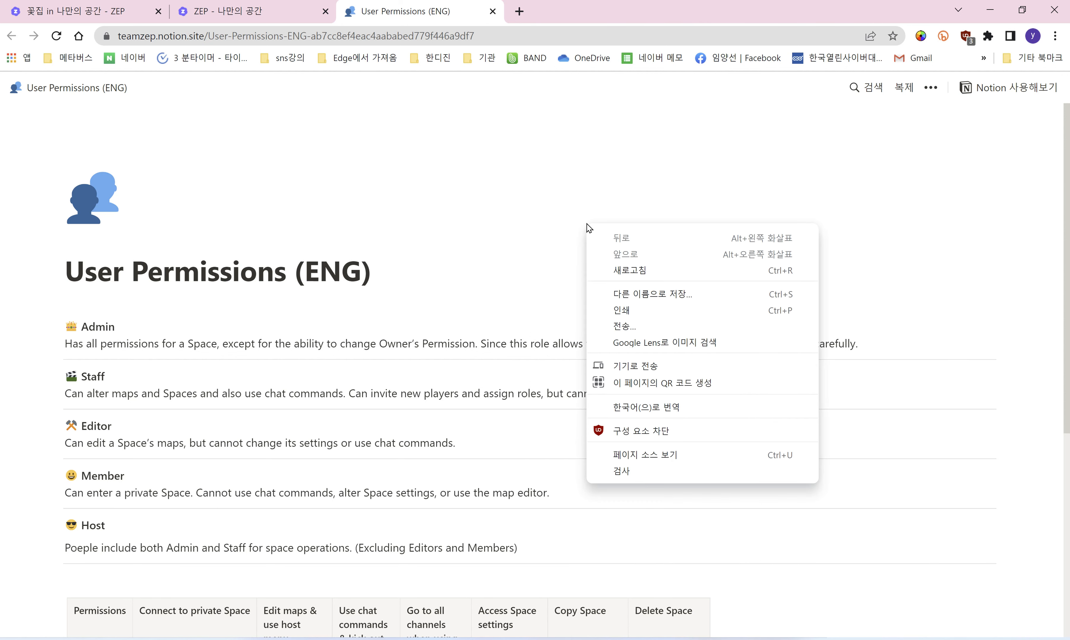
pyautogui.click(644, 413)
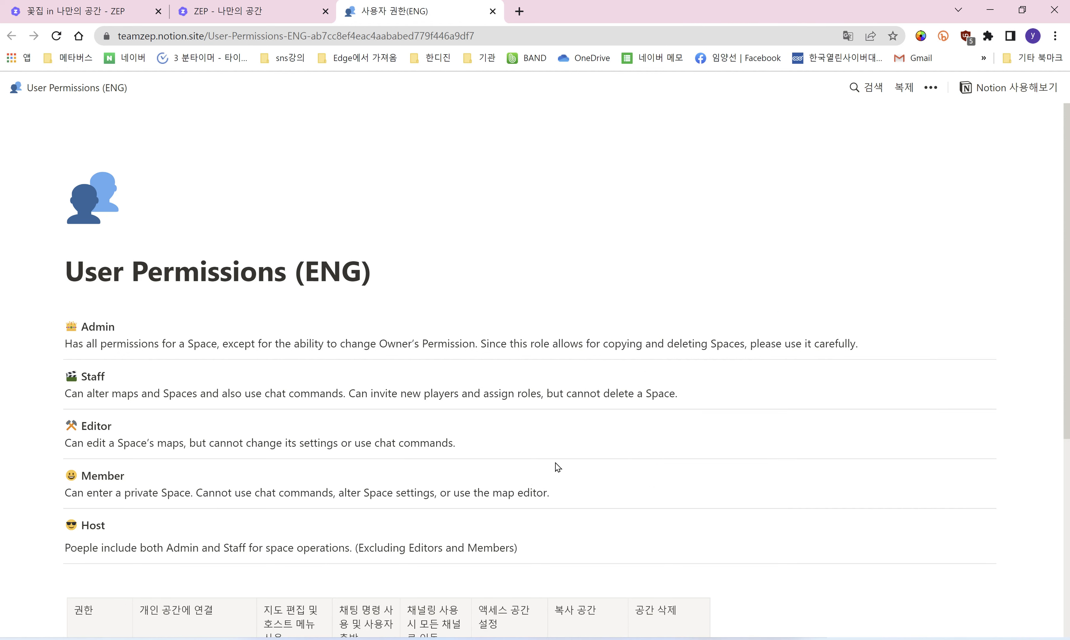
pyautogui.scroll(-5, 554, 468)
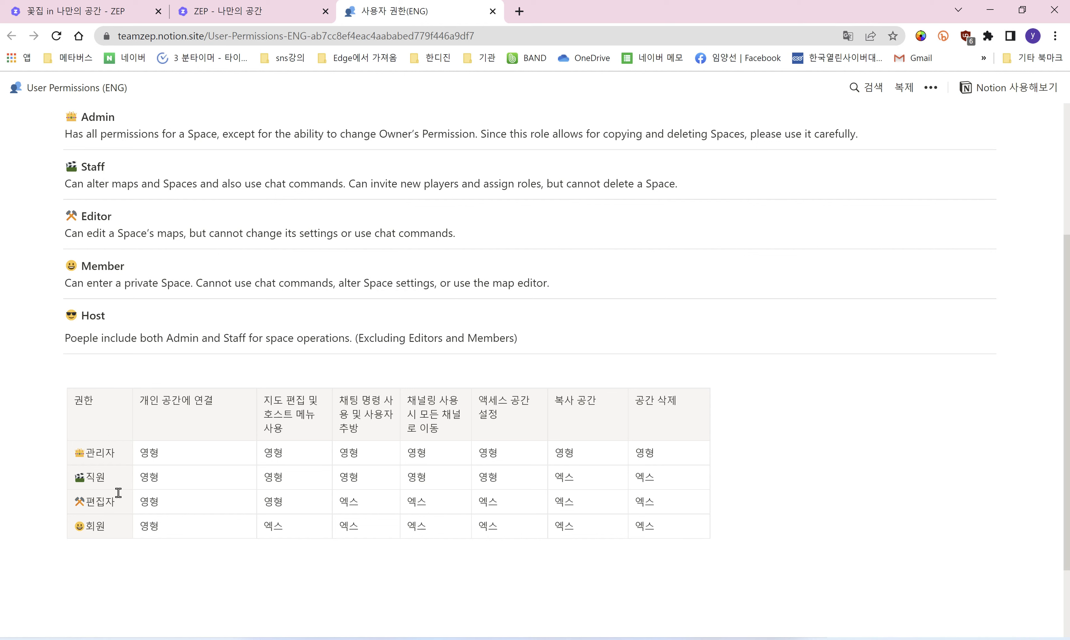
pyautogui.click(493, 11)
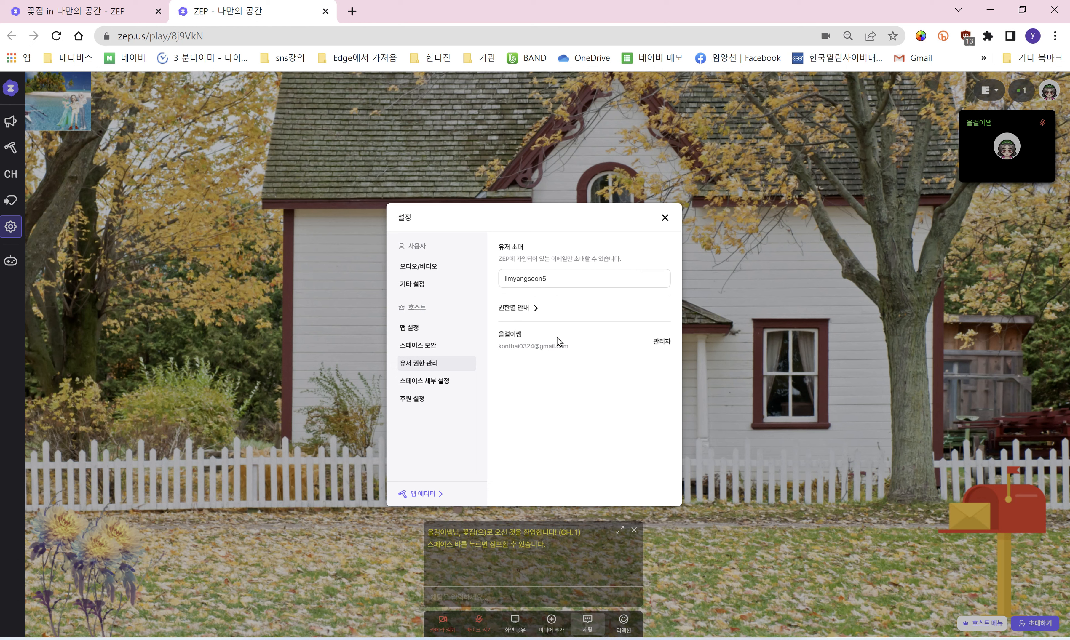
# Step: Open the 스페이스 세부 설정 section and follow its link to the 나만의 공간 settings page
pyautogui.click(434, 383)
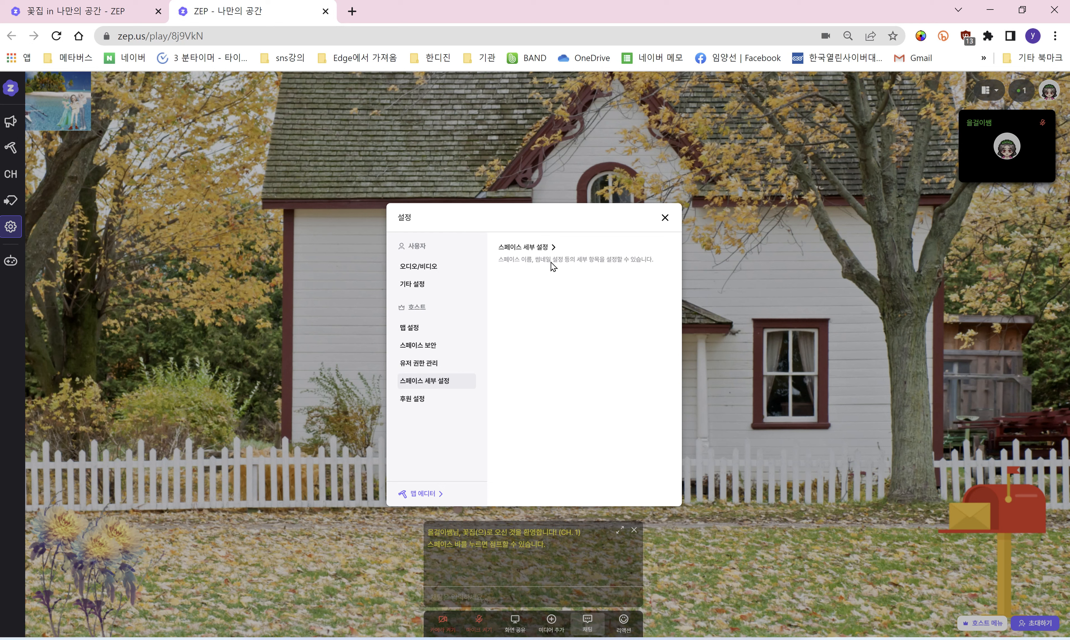
pyautogui.click(544, 249)
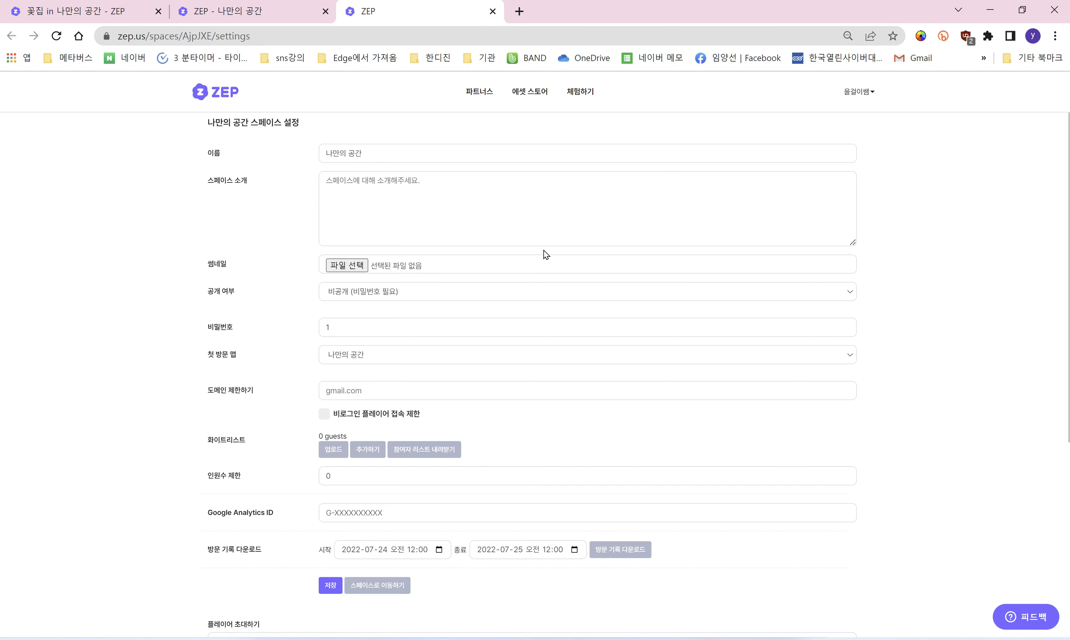